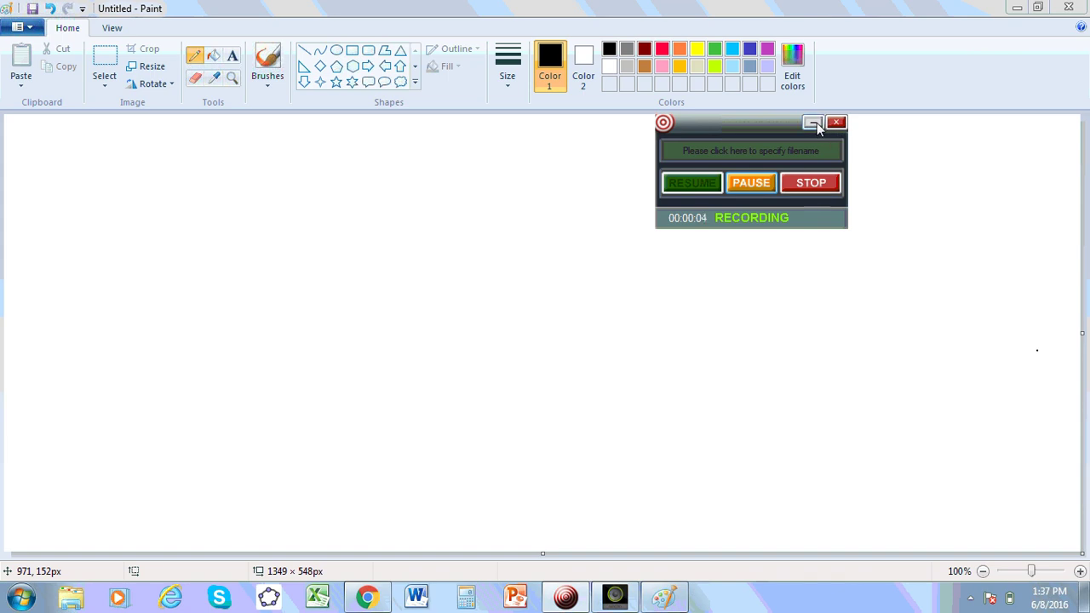
# - Check the Size line-width options and keep the current pencil width
pyautogui.click(813, 122)
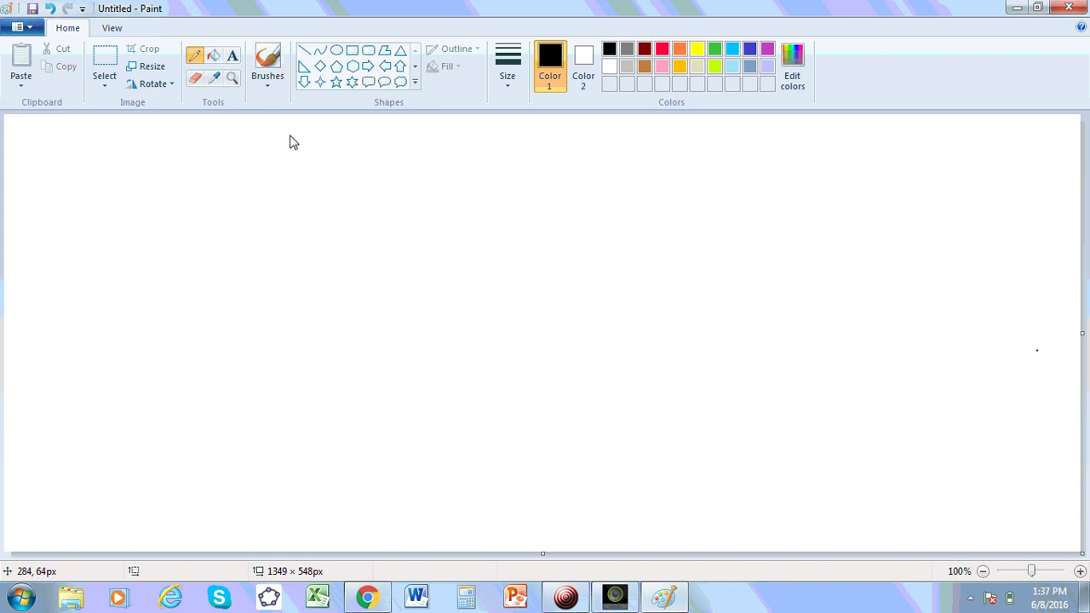
pyautogui.click(506, 80)
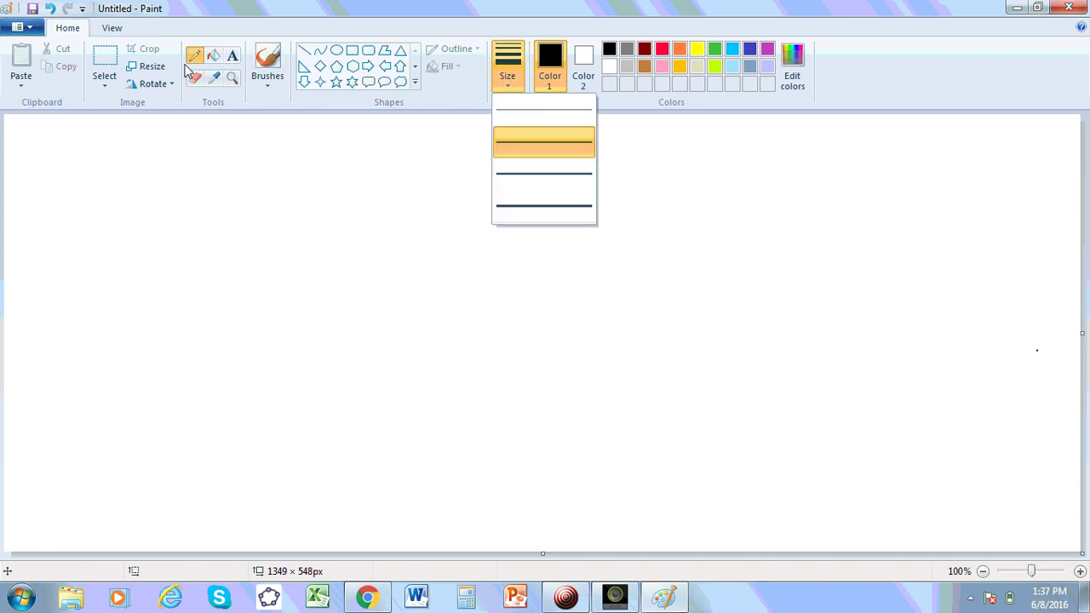
pyautogui.click(103, 67)
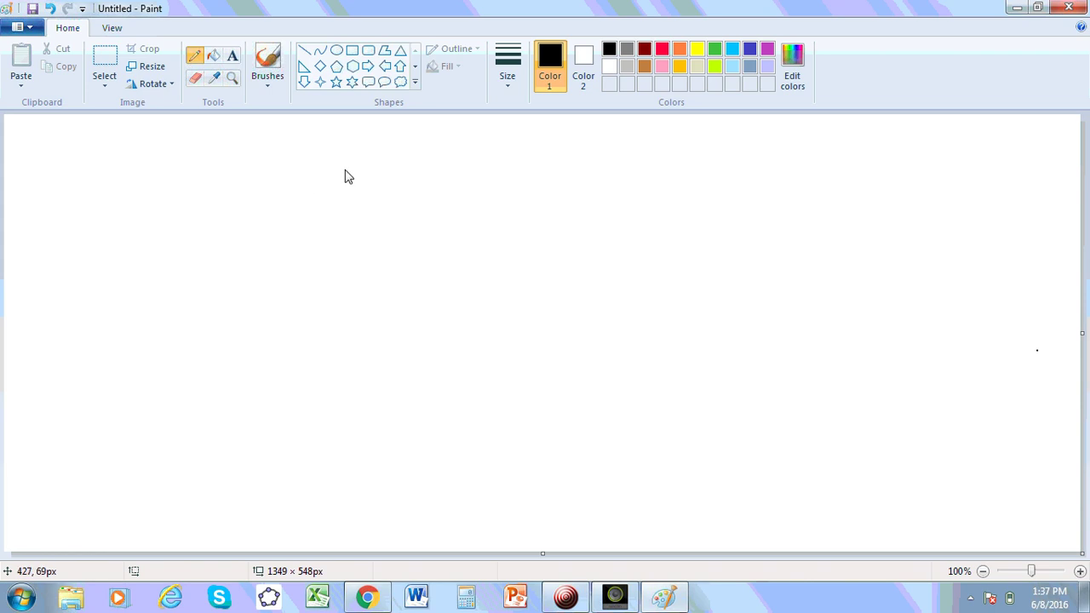
# - Draw '∞ + ∞ = ∞' in black pencil near the top of the canvas
pyautogui.moveTo(344, 167)
pyautogui.mouseDown()
pyautogui.moveTo(318, 172)
pyautogui.moveTo(375, 168)
pyautogui.mouseUp()
pyautogui.moveTo(367, 159)
pyautogui.mouseDown()
pyautogui.moveTo(367, 175)
pyautogui.moveTo(445, 161)
pyautogui.mouseUp()
pyautogui.moveTo(434, 168); pyautogui.dragTo(486, 165)
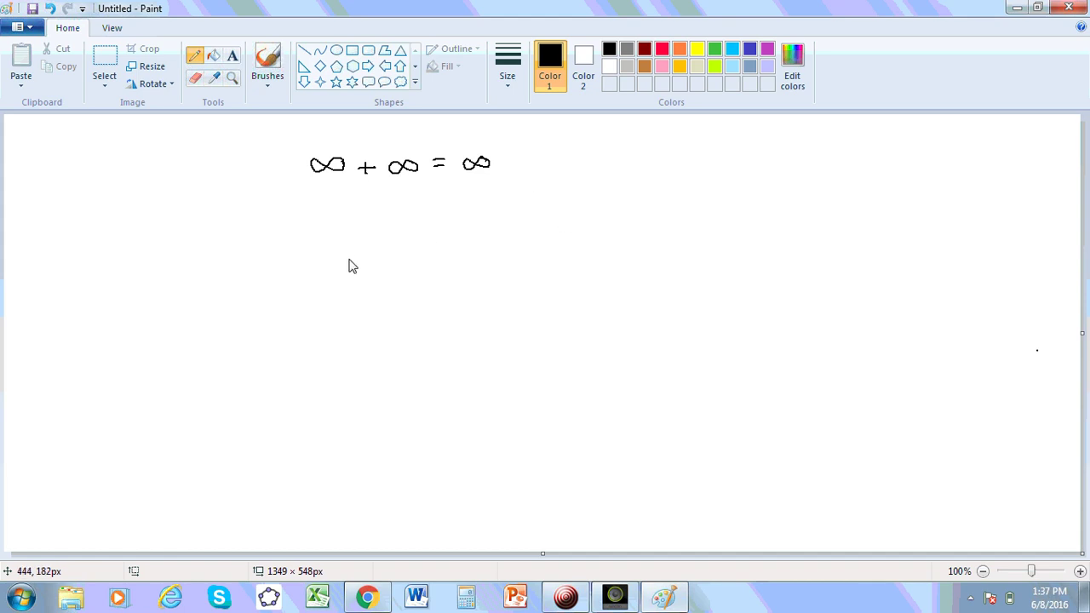
# - Draw a funnel outline below the equation and split it into three cones with two lines
pyautogui.moveTo(332, 229); pyautogui.dragTo(370, 304)
pyautogui.moveTo(480, 222)
pyautogui.mouseDown()
pyautogui.moveTo(432, 302)
pyautogui.moveTo(372, 303)
pyautogui.mouseUp()
pyautogui.moveTo(332, 229); pyautogui.dragTo(479, 224)
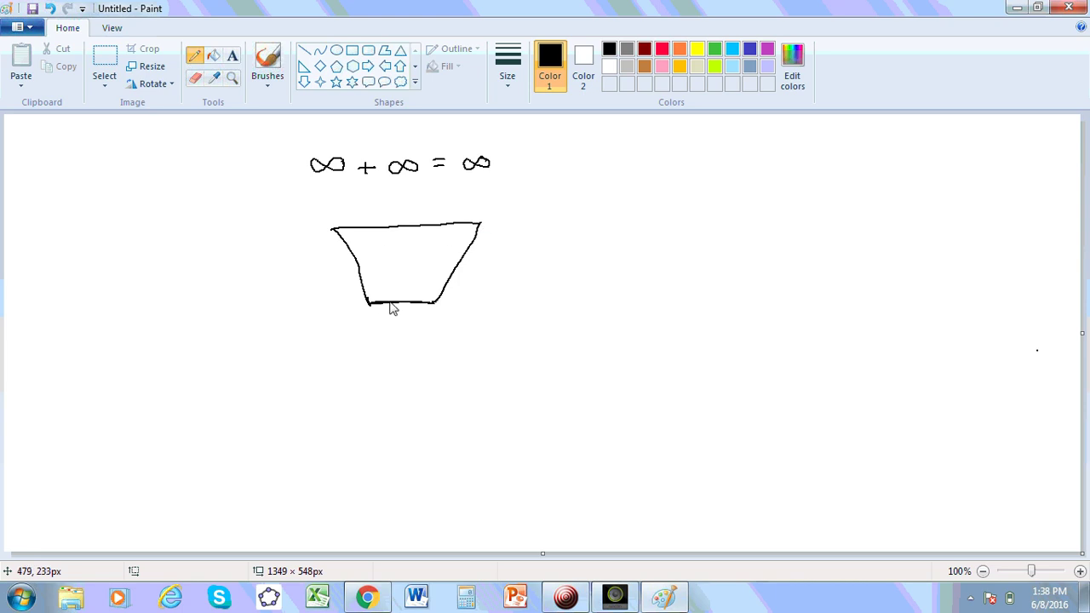
pyautogui.moveTo(394, 309); pyautogui.dragTo(392, 230)
pyautogui.moveTo(411, 305); pyautogui.dragTo(466, 224)
# - Add ellipse rims to the cones and an arrow labelled 'bijective cardinality'
pyautogui.moveTo(394, 305)
pyautogui.mouseDown()
pyautogui.moveTo(384, 311)
pyautogui.moveTo(390, 299)
pyautogui.mouseUp()
pyautogui.moveTo(379, 225)
pyautogui.mouseDown()
pyautogui.moveTo(367, 223)
pyautogui.moveTo(359, 244)
pyautogui.moveTo(387, 230)
pyautogui.mouseUp()
pyautogui.moveTo(399, 300)
pyautogui.mouseDown()
pyautogui.moveTo(411, 307)
pyautogui.moveTo(392, 300)
pyautogui.mouseUp()
pyautogui.moveTo(454, 223)
pyautogui.mouseDown()
pyautogui.moveTo(414, 242)
pyautogui.moveTo(455, 223)
pyautogui.mouseUp()
pyautogui.moveTo(436, 292); pyautogui.dragTo(435, 303)
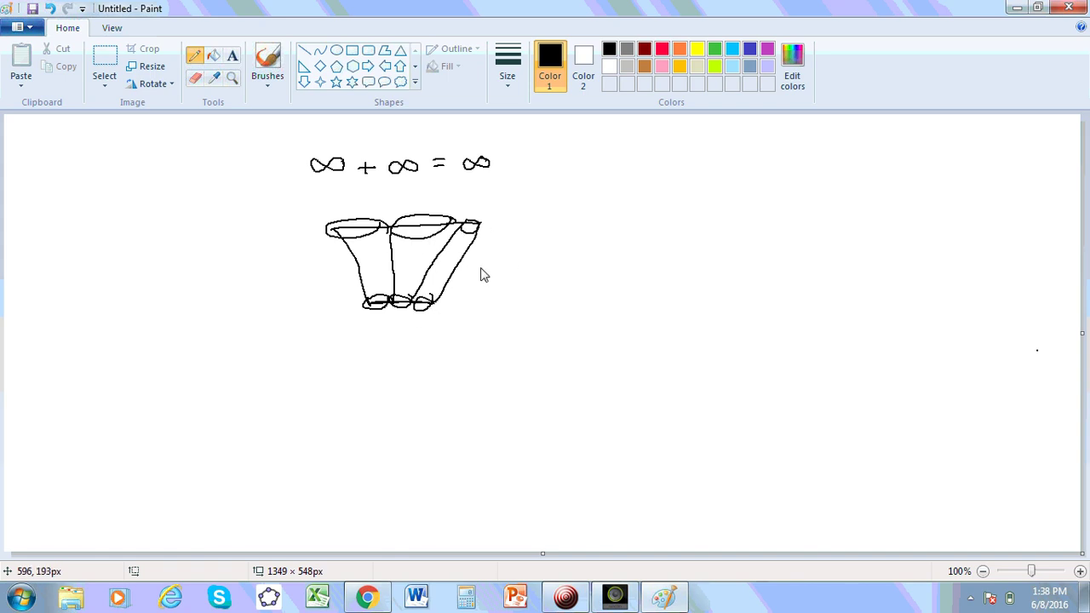
pyautogui.moveTo(485, 256)
pyautogui.mouseDown()
pyautogui.moveTo(542, 251)
pyautogui.moveTo(562, 233)
pyautogui.moveTo(584, 238)
pyautogui.moveTo(612, 210)
pyautogui.moveTo(655, 218)
pyautogui.mouseUp()
pyautogui.moveTo(544, 281)
pyautogui.mouseDown()
pyautogui.moveTo(602, 285)
pyautogui.moveTo(630, 275)
pyautogui.moveTo(645, 252)
pyautogui.moveTo(694, 271)
pyautogui.mouseUp()
# - Put a period after 'cardinality' and draw a line inside the left cone
pyautogui.click(706, 256)
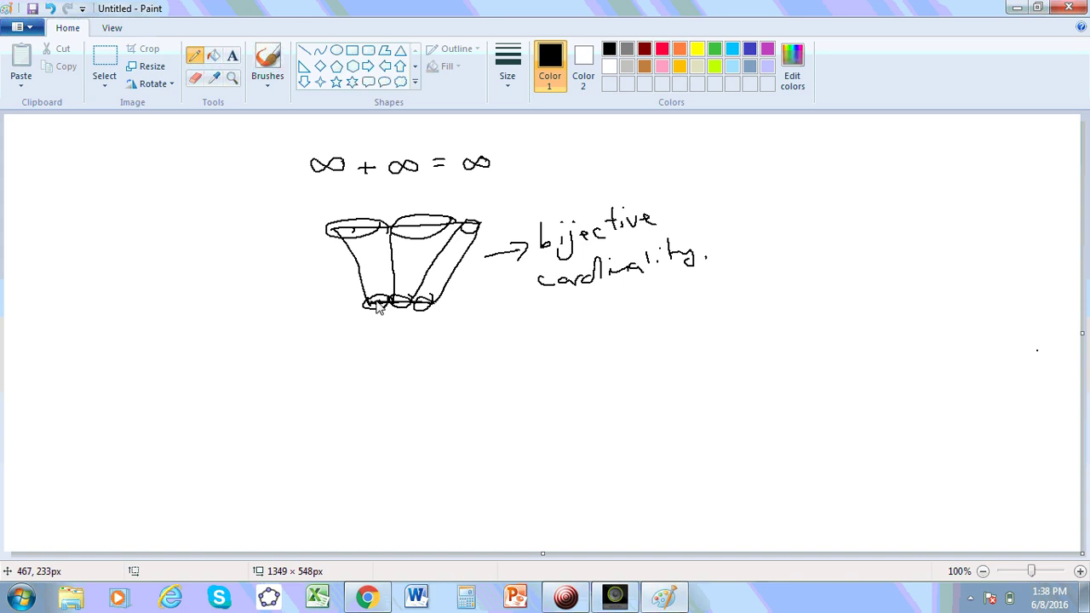
pyautogui.moveTo(378, 304); pyautogui.dragTo(354, 227)
# - Write 'f(x)' below the funnel sketch
pyautogui.moveTo(348, 343); pyautogui.dragTo(341, 384)
pyautogui.moveTo(337, 366)
pyautogui.mouseDown()
pyautogui.moveTo(377, 372)
pyautogui.moveTo(373, 362)
pyautogui.mouseUp()
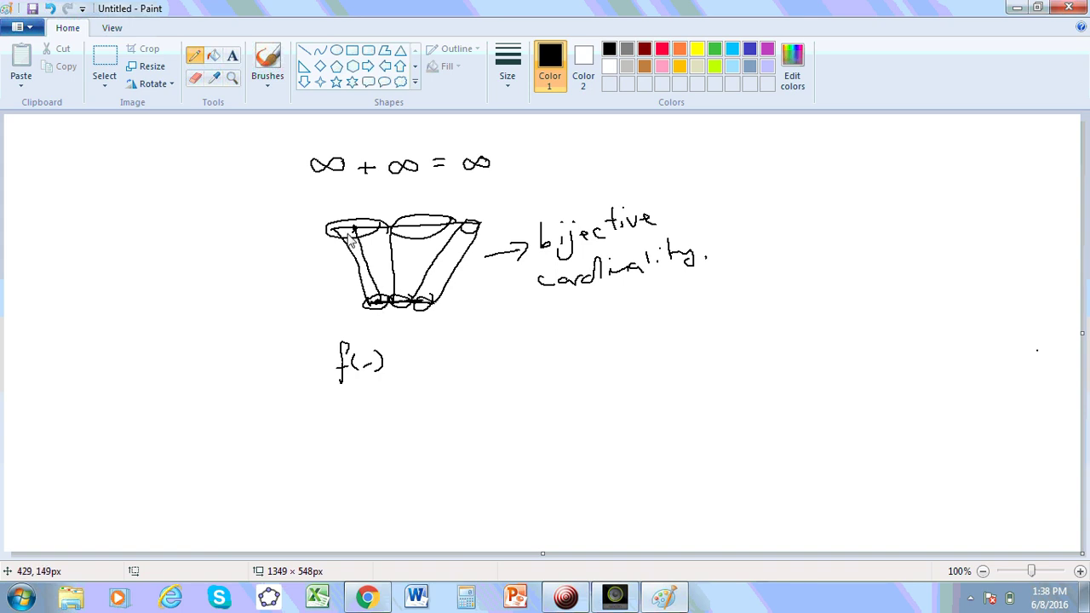
pyautogui.moveTo(363, 356); pyautogui.dragTo(371, 368)
# - Write 'π, e, √2' beside f(x), loop them with an arrow, and stroke the middle cone
pyautogui.moveTo(436, 343)
pyautogui.mouseDown()
pyautogui.moveTo(438, 359)
pyautogui.moveTo(456, 339)
pyautogui.mouseUp()
pyautogui.moveTo(444, 344)
pyautogui.mouseDown()
pyautogui.moveTo(445, 357)
pyautogui.moveTo(487, 349)
pyautogui.moveTo(494, 359)
pyautogui.moveTo(548, 326)
pyautogui.moveTo(545, 349)
pyautogui.mouseUp()
pyautogui.moveTo(422, 364)
pyautogui.mouseDown()
pyautogui.moveTo(456, 327)
pyautogui.moveTo(569, 317)
pyautogui.moveTo(480, 364)
pyautogui.moveTo(430, 374)
pyautogui.mouseUp()
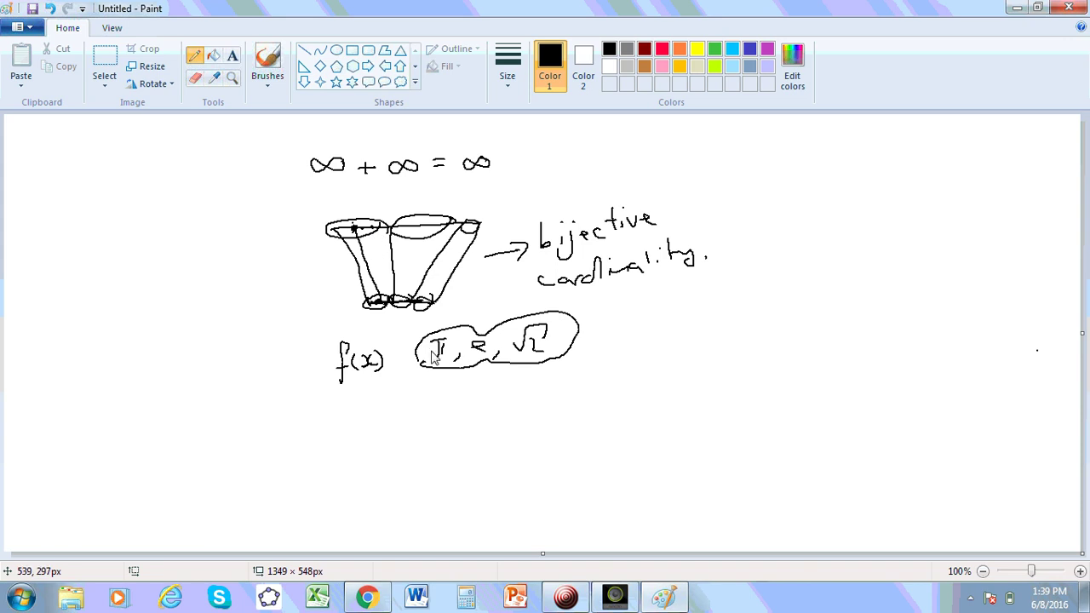
pyautogui.moveTo(620, 341); pyautogui.dragTo(595, 344)
pyautogui.moveTo(414, 300); pyautogui.dragTo(435, 257)
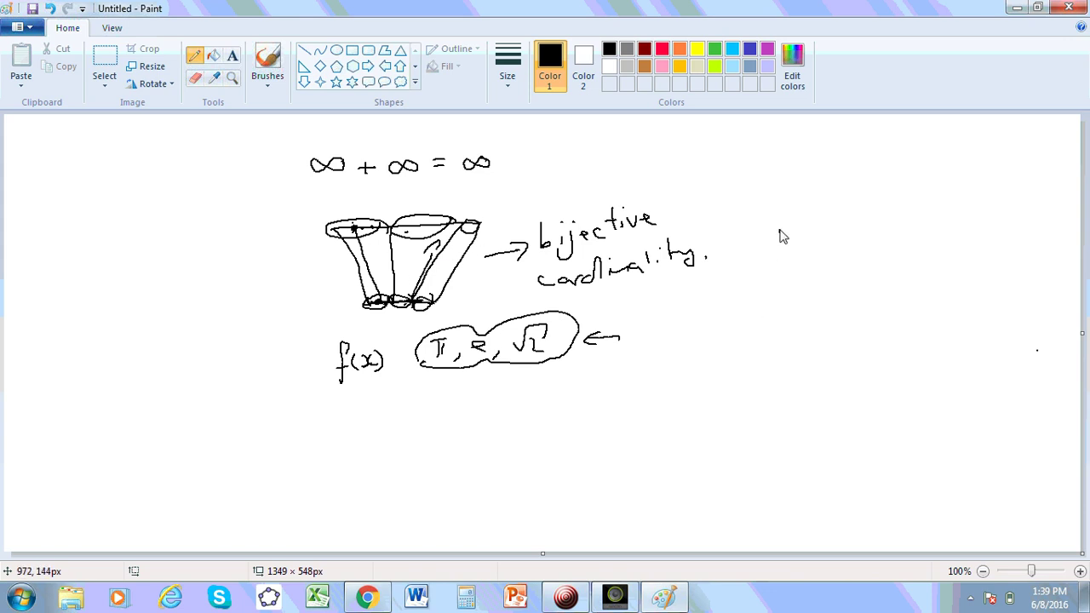
# - Sketch two more funnel outlines on the right side of the canvas
pyautogui.moveTo(780, 230)
pyautogui.mouseDown()
pyautogui.moveTo(815, 282)
pyautogui.moveTo(852, 238)
pyautogui.moveTo(881, 279)
pyautogui.moveTo(817, 282)
pyautogui.moveTo(809, 298)
pyautogui.moveTo(862, 288)
pyautogui.moveTo(840, 293)
pyautogui.mouseUp()
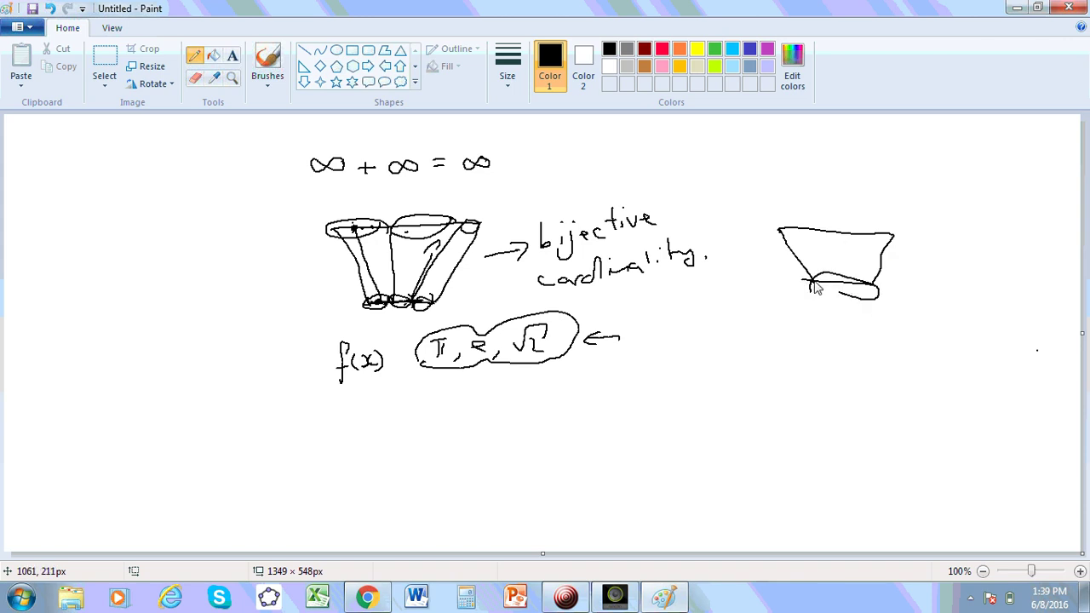
pyautogui.moveTo(735, 394); pyautogui.dragTo(775, 395)
pyautogui.moveTo(702, 354)
pyautogui.mouseDown()
pyautogui.moveTo(801, 364)
pyautogui.moveTo(764, 385)
pyautogui.mouseUp()
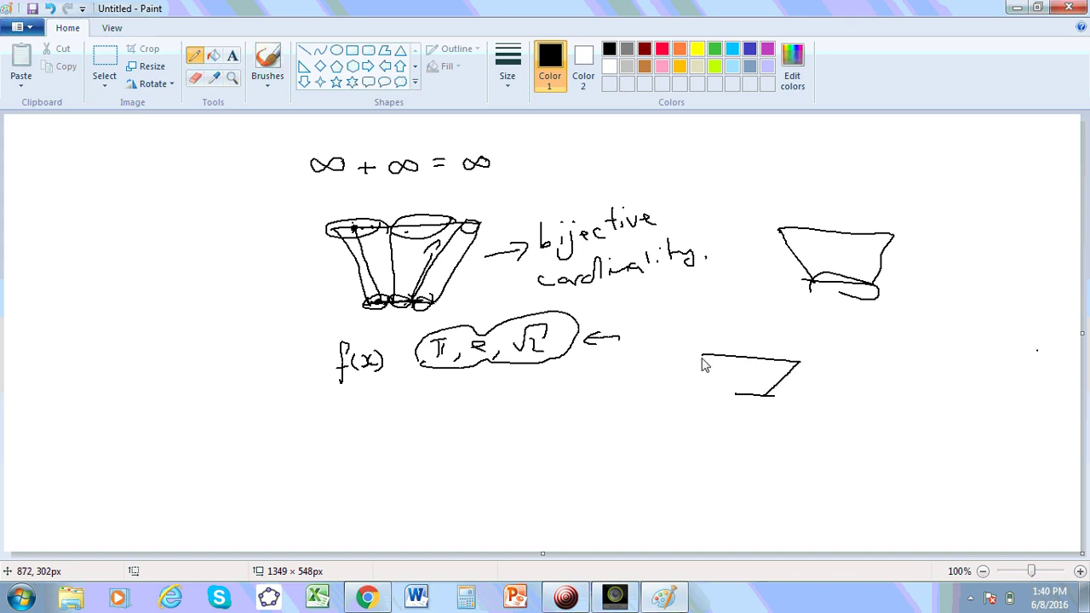
pyautogui.moveTo(704, 358)
pyautogui.mouseDown()
pyautogui.moveTo(753, 397)
pyautogui.moveTo(705, 358)
pyautogui.moveTo(745, 356)
pyautogui.moveTo(720, 359)
pyautogui.mouseUp()
# - Delete the funnels, labels and f(x) working below '∞ + ∞ = ∞', then return to Pencil
pyautogui.click(105, 59)
pyautogui.moveTo(278, 191); pyautogui.dragTo(918, 475)
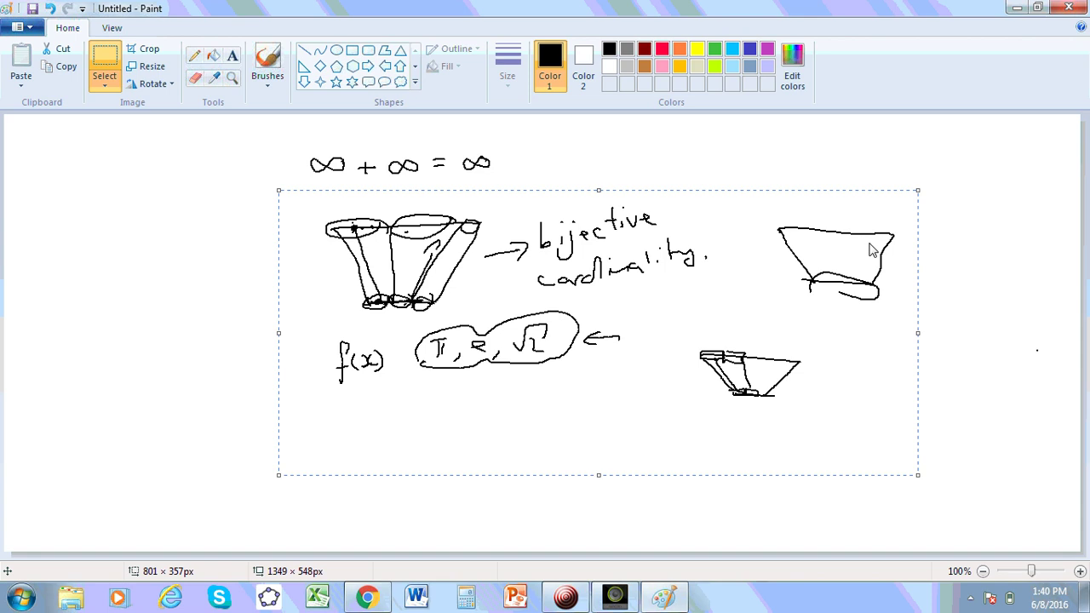
pyautogui.press('Delete')
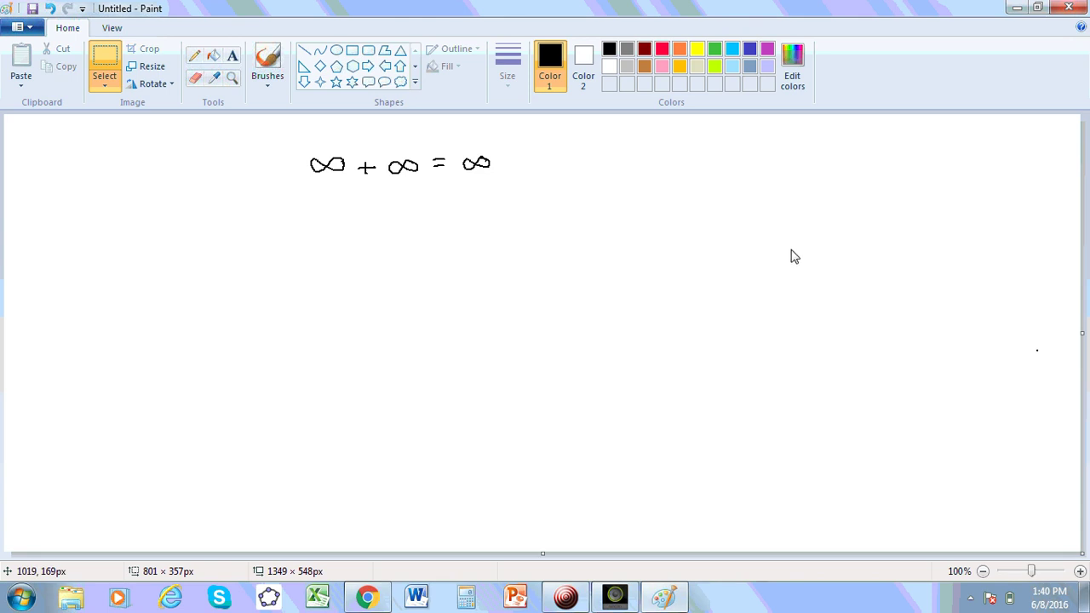
pyautogui.click(194, 57)
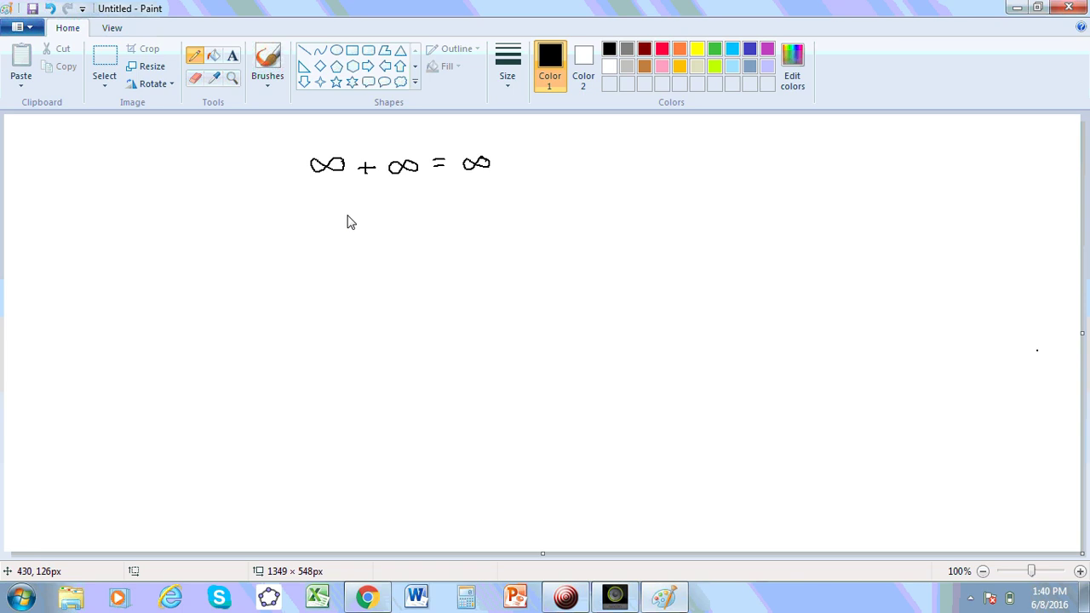
# - Write '∞ − ∞' under the equation, sketch a divided funnel beside it, and circle it
pyautogui.moveTo(311, 215); pyautogui.dragTo(420, 210)
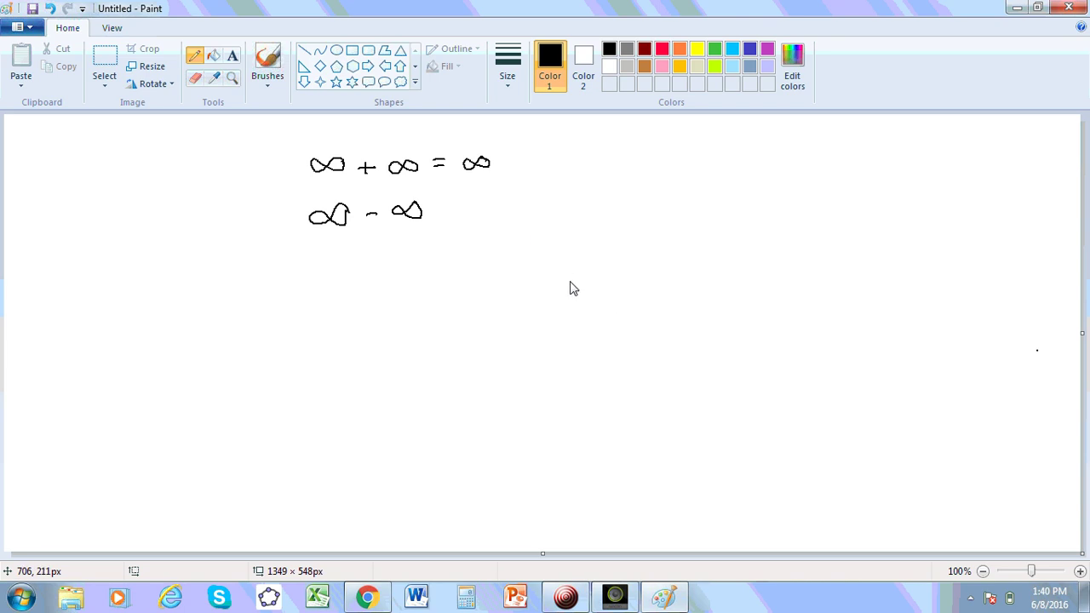
pyautogui.moveTo(564, 236)
pyautogui.mouseDown()
pyautogui.moveTo(604, 316)
pyautogui.moveTo(744, 273)
pyautogui.moveTo(701, 246)
pyautogui.moveTo(562, 237)
pyautogui.mouseUp()
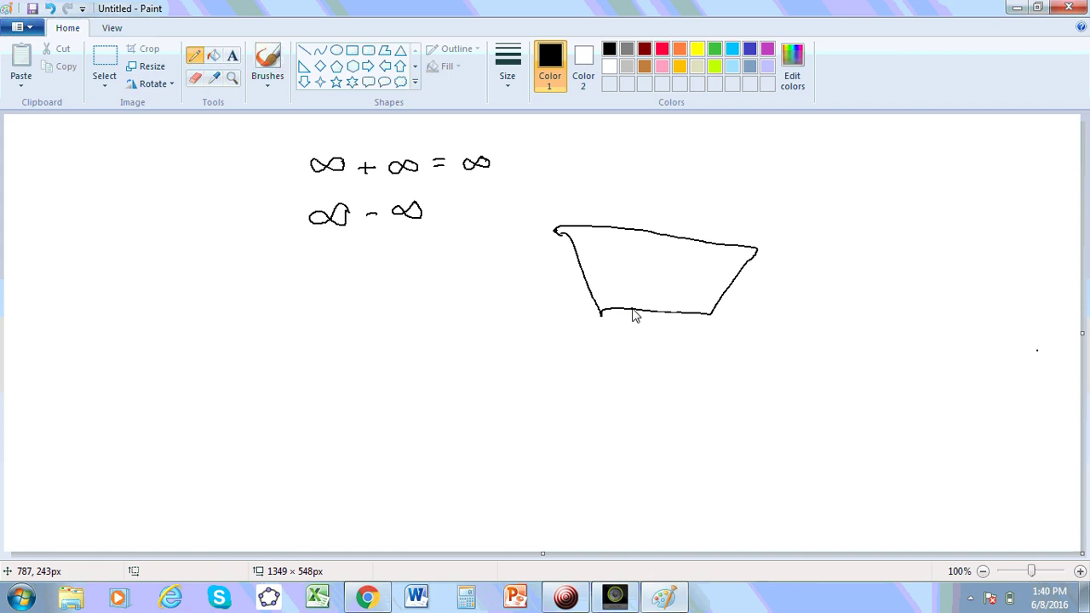
pyautogui.moveTo(632, 311); pyautogui.dragTo(629, 232)
pyautogui.moveTo(655, 310)
pyautogui.mouseDown()
pyautogui.moveTo(704, 252)
pyautogui.moveTo(655, 225)
pyautogui.moveTo(690, 249)
pyautogui.moveTo(706, 241)
pyautogui.mouseUp()
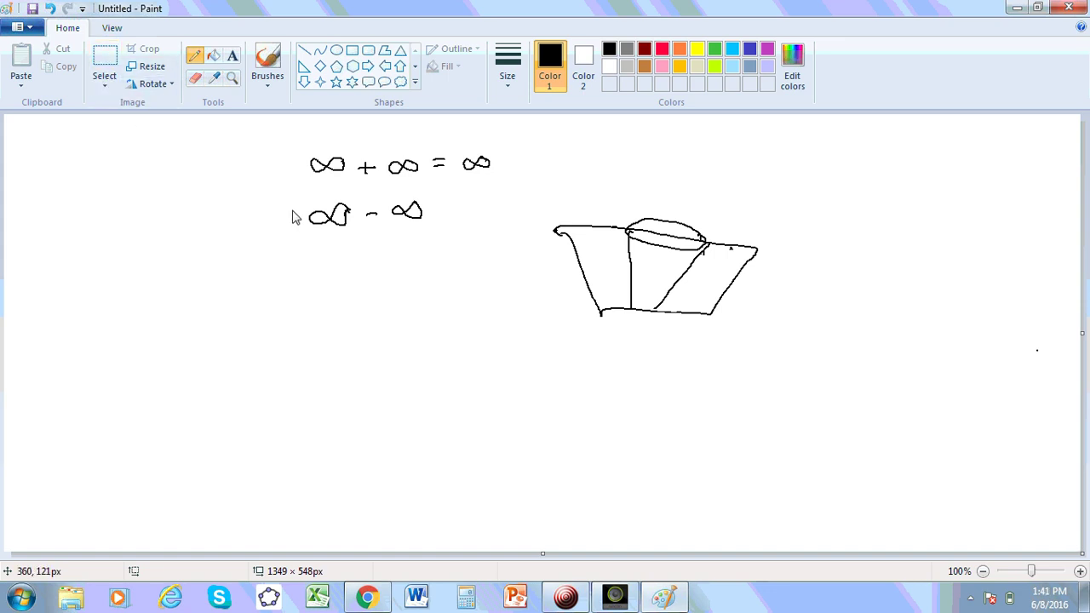
pyautogui.moveTo(293, 205)
pyautogui.mouseDown()
pyautogui.moveTo(429, 204)
pyautogui.moveTo(411, 243)
pyautogui.moveTo(277, 209)
pyautogui.moveTo(308, 201)
pyautogui.mouseUp()
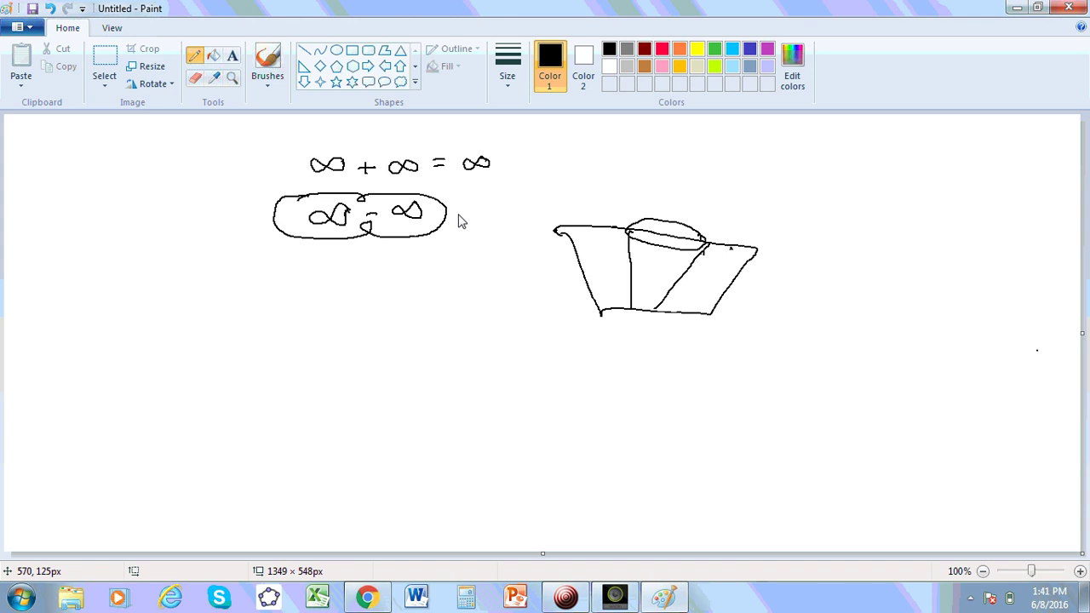
# - Add '= 0' after ∞ − ∞, delete the funnel sketch, and draw a tall brace beside both equations
pyautogui.moveTo(453, 211)
pyautogui.mouseDown()
pyautogui.moveTo(494, 200)
pyautogui.moveTo(528, 270)
pyautogui.moveTo(776, 367)
pyautogui.mouseUp()
pyautogui.click(105, 61)
pyautogui.press('Delete')
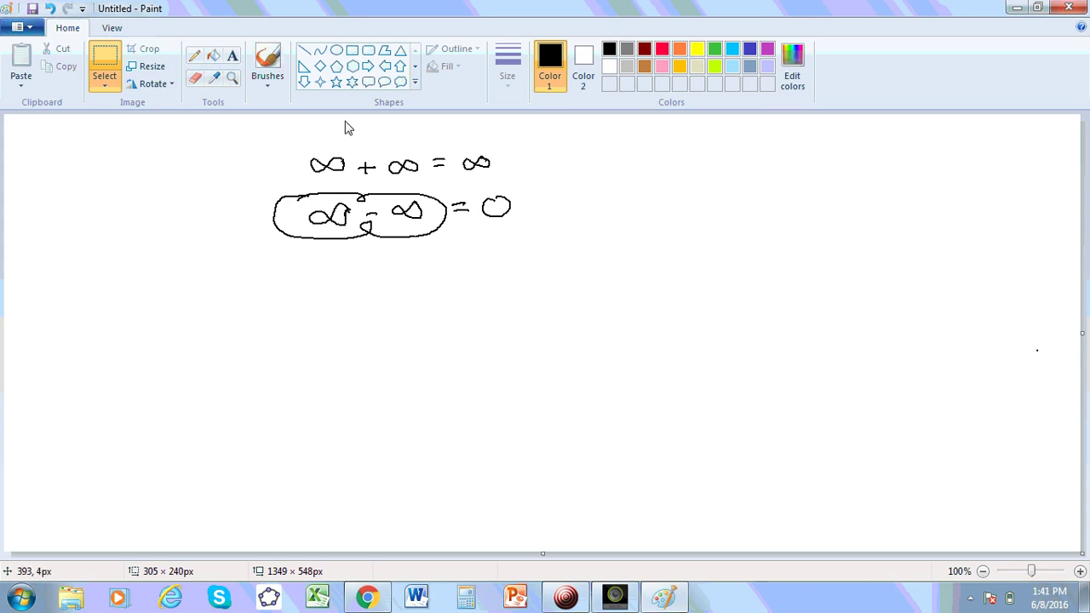
pyautogui.click(195, 56)
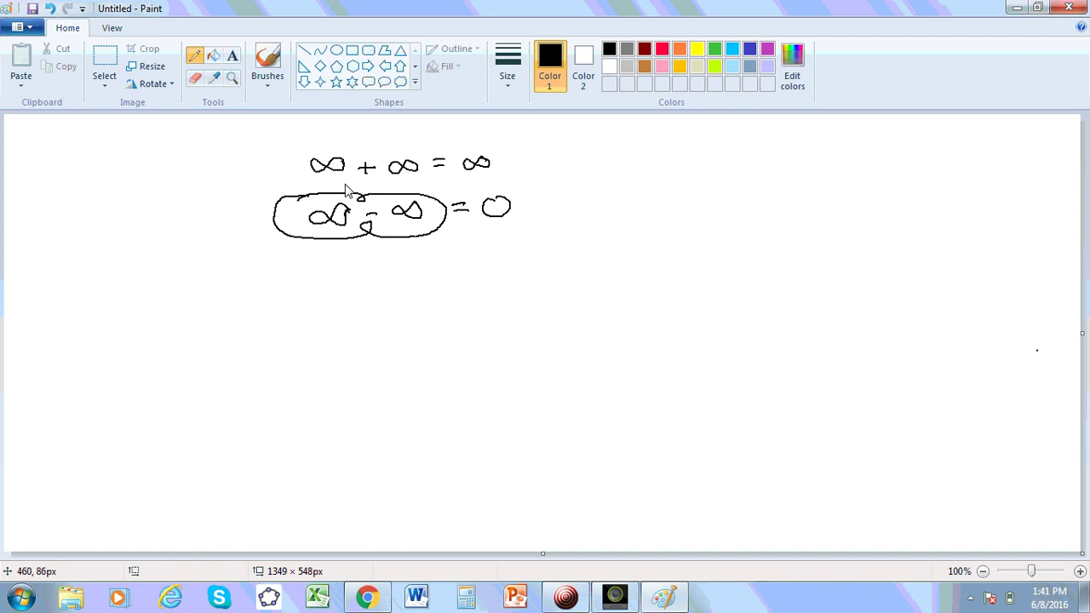
pyautogui.moveTo(532, 131); pyautogui.dragTo(532, 226)
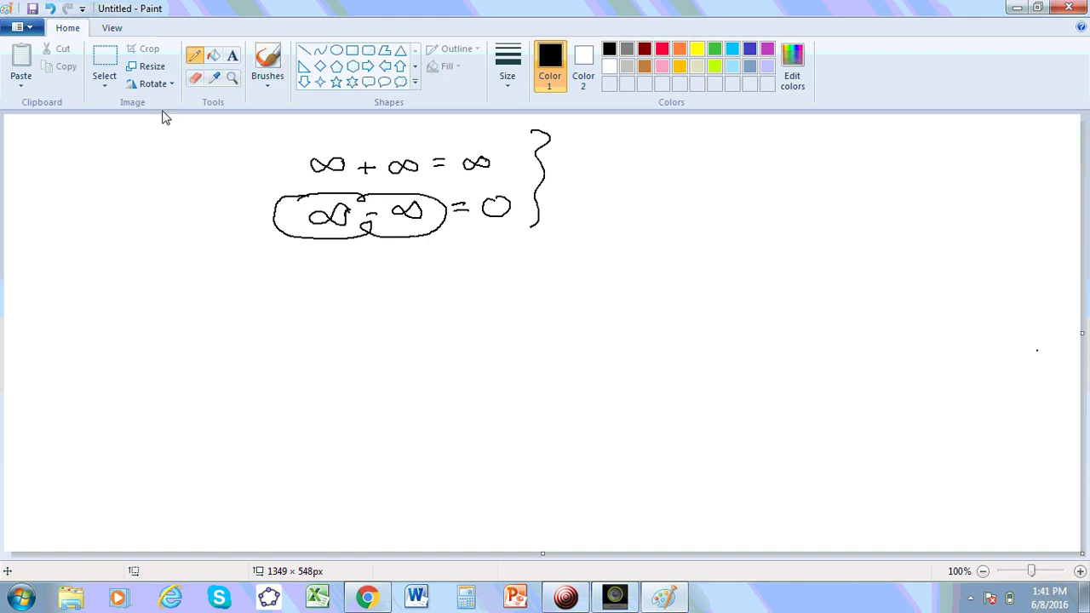
# - Select and delete the top '∞ + ∞ = ∞' equation
pyautogui.click(109, 72)
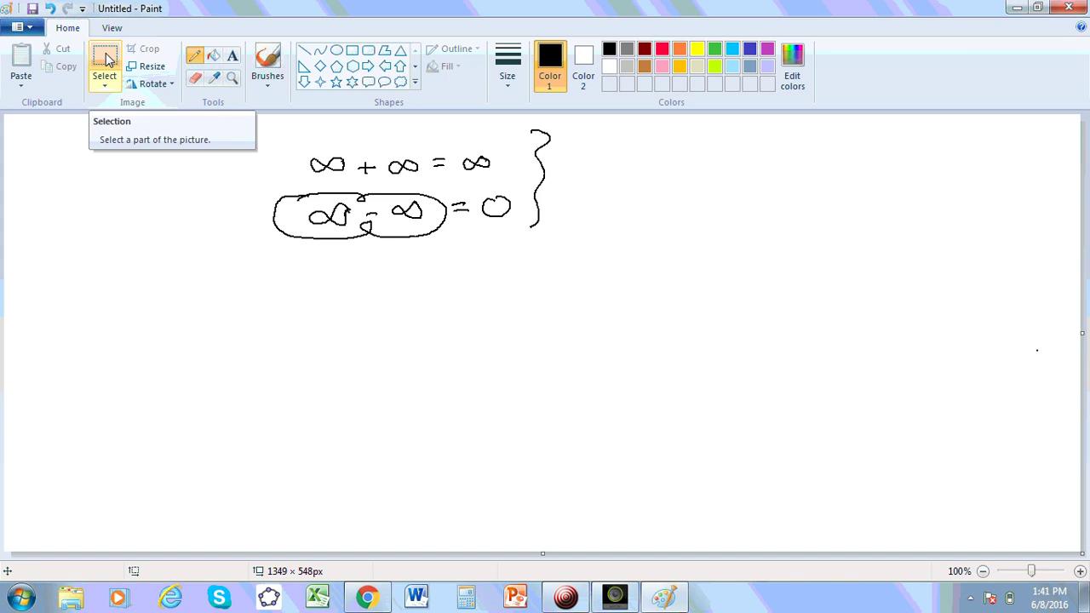
pyautogui.moveTo(228, 119); pyautogui.dragTo(576, 184)
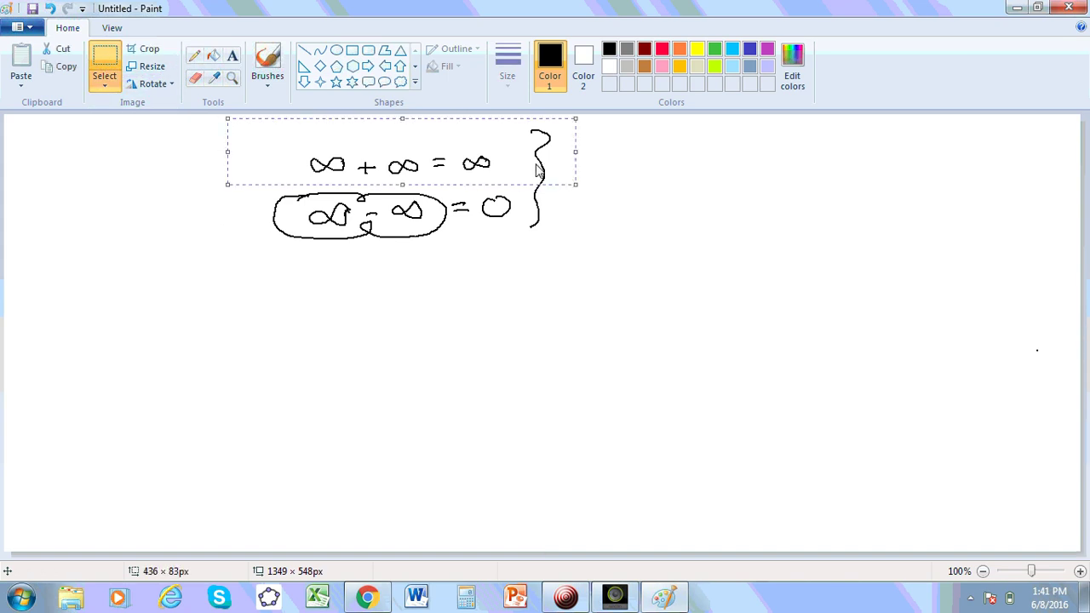
pyautogui.press('Delete')
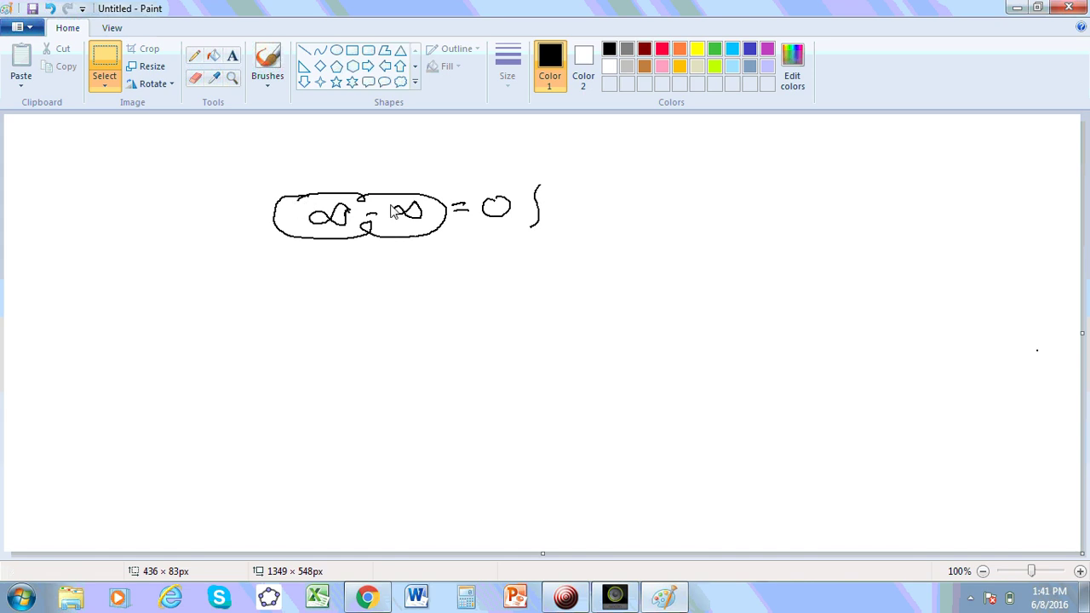
# - Select and delete the '∞ − ∞ = 0' equation and both bracket strokes
pyautogui.moveTo(517, 180); pyautogui.dragTo(286, 255)
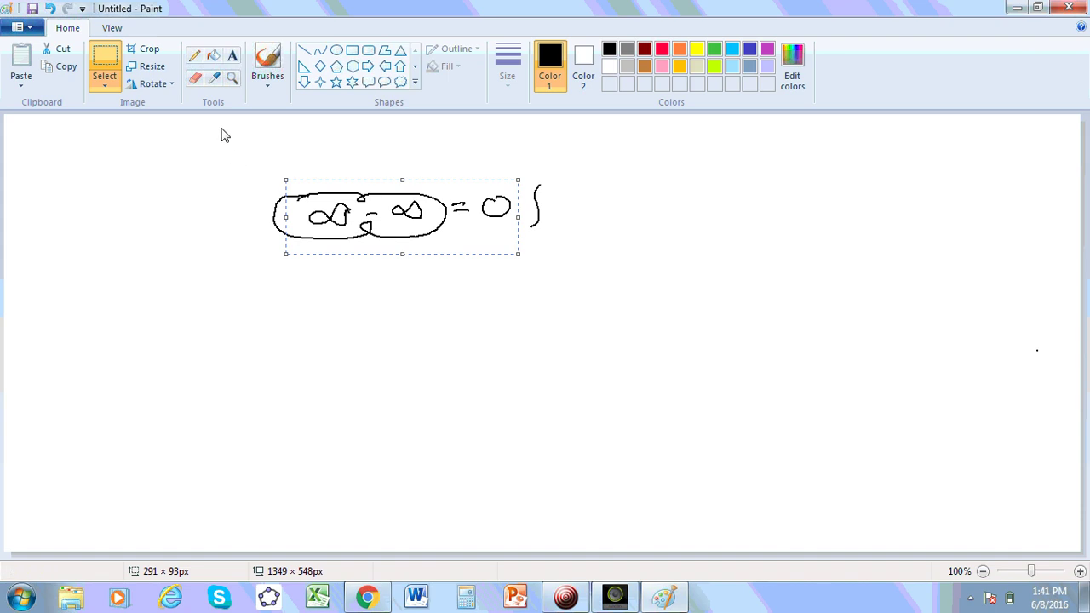
pyautogui.press('Delete')
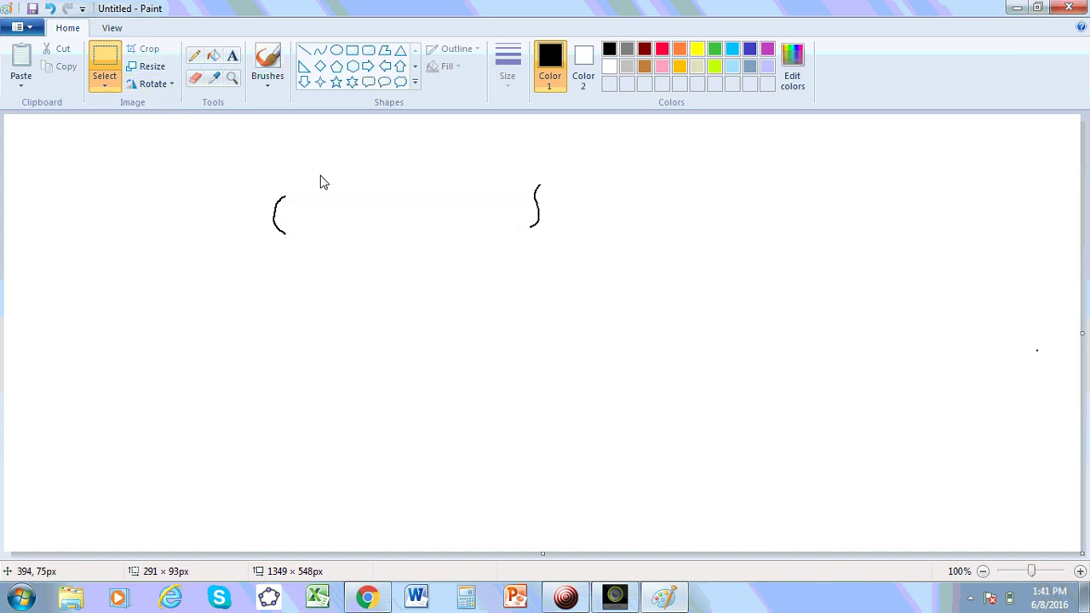
pyautogui.moveTo(244, 158); pyautogui.dragTo(571, 300)
pyautogui.press('Delete')
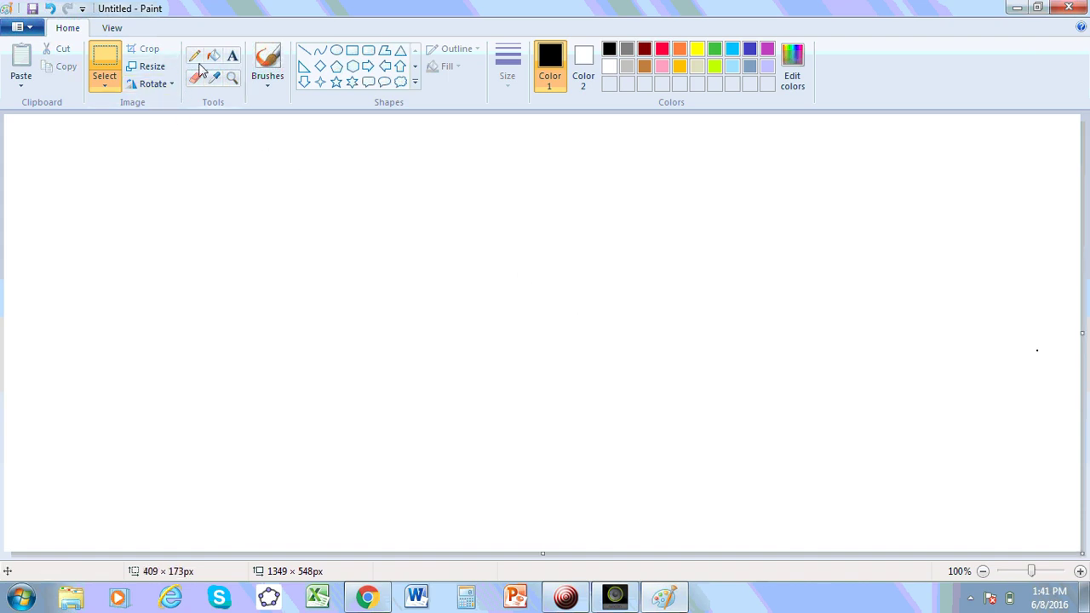
# - With a thin pencil, handwrite the fraction (1 − x^(n+1))/(1 − x)
pyautogui.click(195, 57)
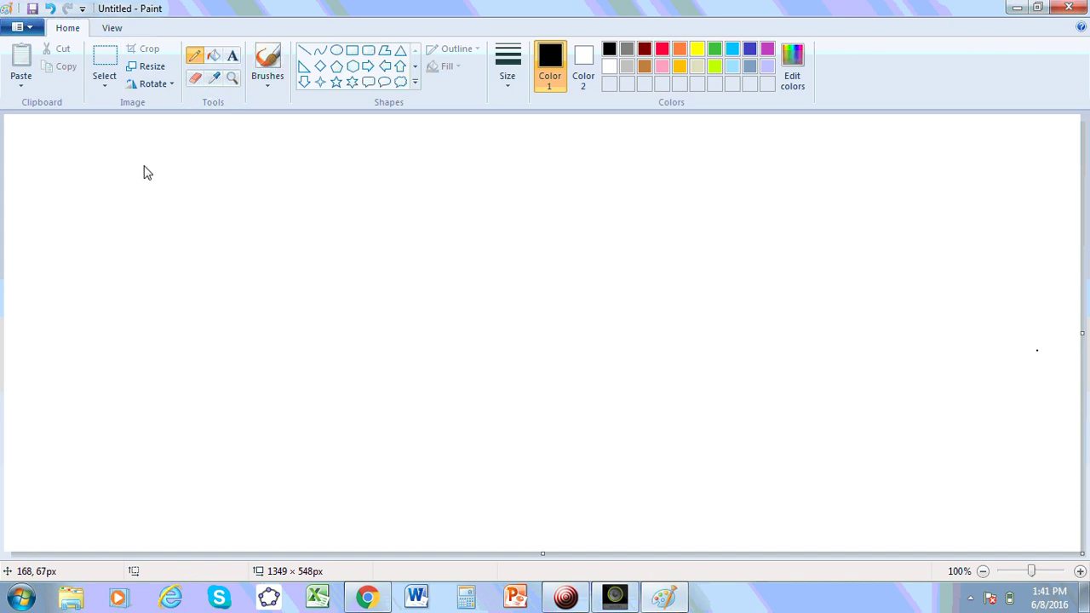
pyautogui.moveTo(131, 147)
pyautogui.mouseDown()
pyautogui.moveTo(121, 169)
pyautogui.moveTo(160, 158)
pyautogui.moveTo(198, 164)
pyautogui.moveTo(237, 147)
pyautogui.mouseUp()
pyautogui.moveTo(106, 179); pyautogui.dragTo(242, 170)
pyautogui.moveTo(137, 192); pyautogui.dragTo(137, 206)
pyautogui.moveTo(167, 197); pyautogui.dragTo(209, 205)
# - Write = 1 + x + x² + … + xⁿ after the fraction
pyautogui.moveTo(263, 175); pyautogui.dragTo(273, 174)
pyautogui.moveTo(262, 184); pyautogui.dragTo(335, 181)
pyautogui.moveTo(326, 173)
pyautogui.mouseDown()
pyautogui.moveTo(327, 190)
pyautogui.moveTo(359, 187)
pyautogui.mouseUp()
pyautogui.moveTo(383, 180); pyautogui.dragTo(400, 179)
pyautogui.moveTo(391, 173)
pyautogui.mouseDown()
pyautogui.moveTo(393, 187)
pyautogui.moveTo(411, 189)
pyautogui.moveTo(432, 161)
pyautogui.moveTo(460, 169)
pyautogui.moveTo(450, 178)
pyautogui.moveTo(557, 172)
pyautogui.mouseUp()
pyautogui.click(475, 178)
pyautogui.click(488, 178)
pyautogui.click(503, 181)
pyautogui.click(525, 182)
pyautogui.moveTo(545, 161)
pyautogui.mouseDown()
pyautogui.moveTo(547, 182)
pyautogui.moveTo(588, 180)
pyautogui.mouseUp()
pyautogui.moveTo(612, 163)
pyautogui.mouseDown()
pyautogui.moveTo(612, 177)
pyautogui.moveTo(631, 157)
pyautogui.mouseUp()
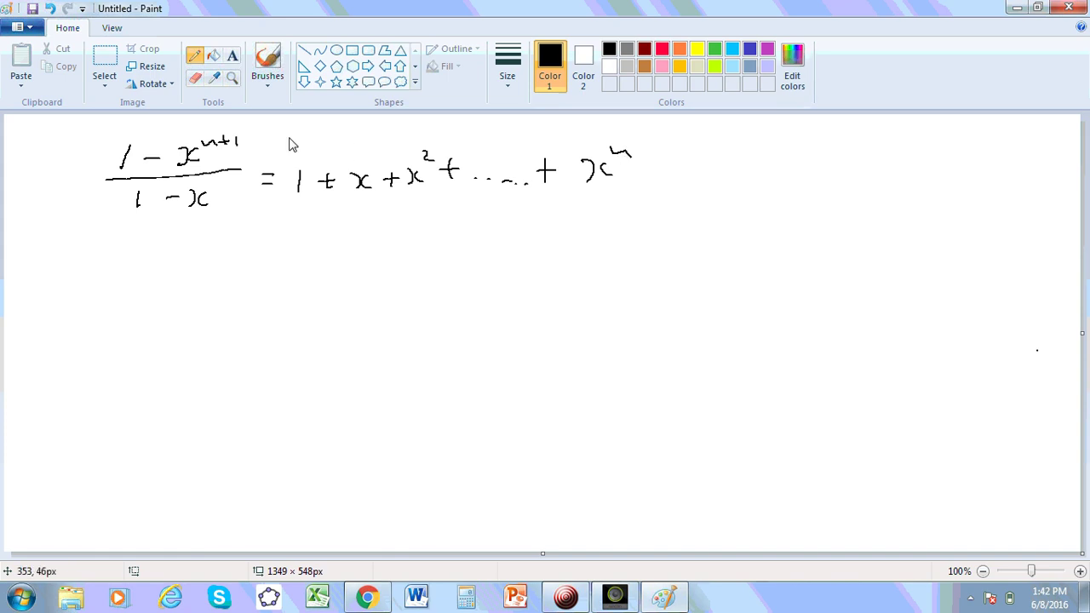
# - Circle the left fraction and write = 1/(1 − x) − x^(n+1)/(1 − x) below
pyautogui.moveTo(252, 139)
pyautogui.mouseDown()
pyautogui.moveTo(147, 127)
pyautogui.moveTo(189, 220)
pyautogui.moveTo(247, 157)
pyautogui.moveTo(252, 133)
pyautogui.mouseUp()
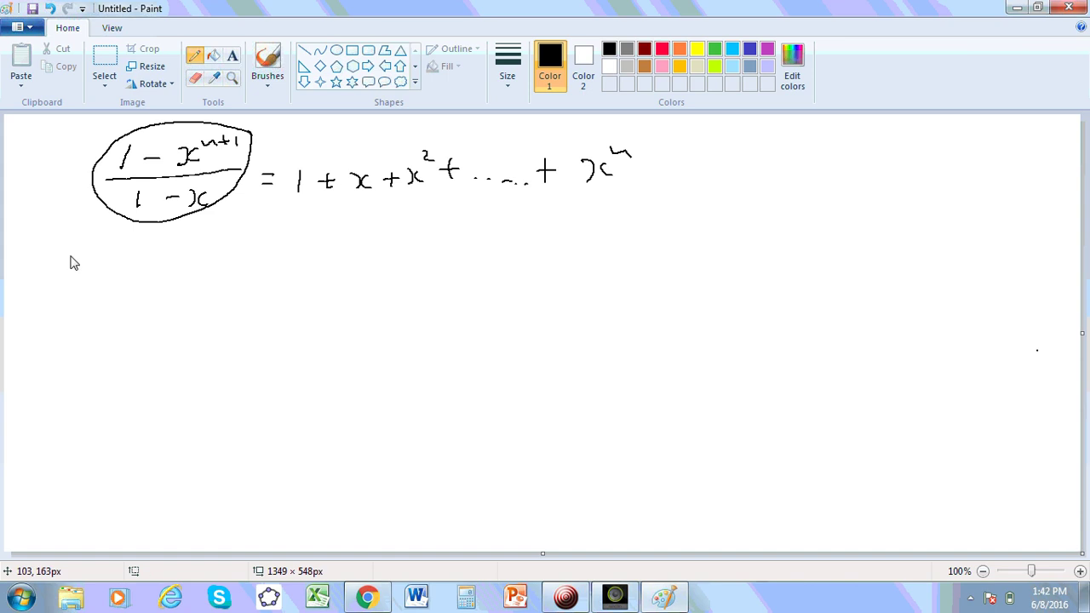
pyautogui.moveTo(46, 275)
pyautogui.mouseDown()
pyautogui.moveTo(66, 272)
pyautogui.moveTo(67, 283)
pyautogui.mouseUp()
pyautogui.moveTo(128, 251)
pyautogui.mouseDown()
pyautogui.moveTo(129, 268)
pyautogui.moveTo(157, 274)
pyautogui.moveTo(101, 302)
pyautogui.mouseUp()
pyautogui.moveTo(126, 296); pyautogui.dragTo(133, 294)
pyautogui.moveTo(136, 289)
pyautogui.mouseDown()
pyautogui.moveTo(144, 298)
pyautogui.moveTo(264, 259)
pyautogui.mouseUp()
pyautogui.moveTo(279, 250)
pyautogui.mouseDown()
pyautogui.moveTo(280, 260)
pyautogui.moveTo(296, 247)
pyautogui.mouseUp()
pyautogui.moveTo(300, 243); pyautogui.dragTo(306, 248)
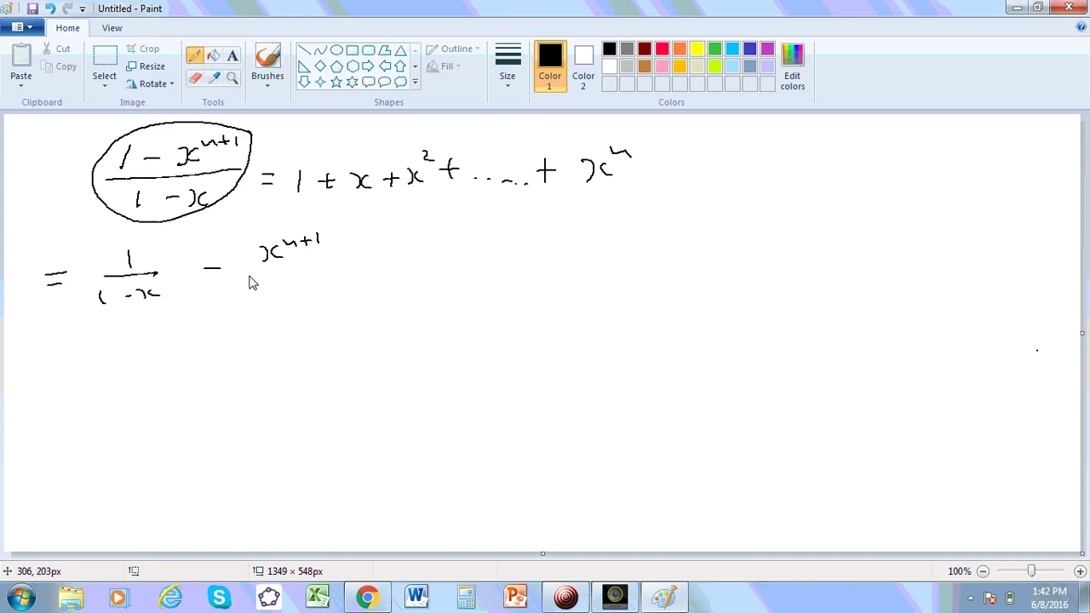
pyautogui.moveTo(251, 271)
pyautogui.mouseDown()
pyautogui.moveTo(334, 258)
pyautogui.moveTo(261, 297)
pyautogui.moveTo(294, 288)
pyautogui.mouseUp()
pyautogui.moveTo(304, 283); pyautogui.dragTo(306, 295)
pyautogui.moveTo(329, 284); pyautogui.dragTo(318, 292)
# - Draw a curved arrow under 1/(1 − x) and write = 1 + x + x² + … + xⁿ +
pyautogui.moveTo(116, 313)
pyautogui.mouseDown()
pyautogui.moveTo(97, 351)
pyautogui.moveTo(144, 351)
pyautogui.mouseUp()
pyautogui.moveTo(134, 359); pyautogui.dragTo(146, 359)
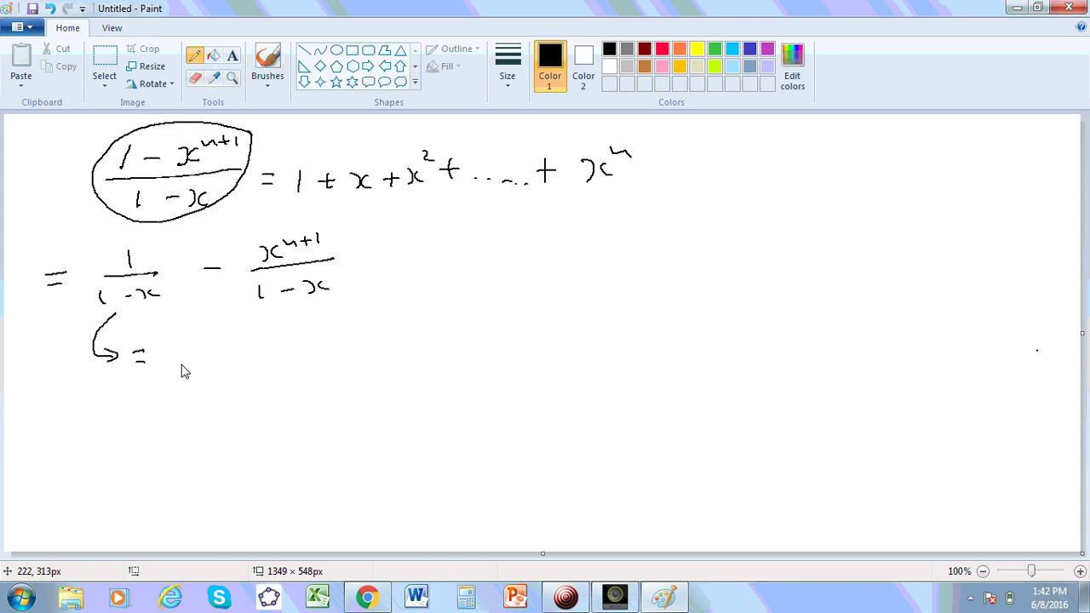
pyautogui.moveTo(187, 348)
pyautogui.mouseDown()
pyautogui.moveTo(187, 366)
pyautogui.moveTo(239, 365)
pyautogui.moveTo(281, 339)
pyautogui.mouseUp()
pyautogui.moveTo(284, 350); pyautogui.dragTo(298, 350)
pyautogui.moveTo(291, 343); pyautogui.dragTo(291, 359)
pyautogui.click(308, 353)
pyautogui.click(322, 352)
pyautogui.click(335, 351)
pyautogui.moveTo(356, 341); pyautogui.dragTo(371, 341)
pyautogui.moveTo(364, 334)
pyautogui.mouseDown()
pyautogui.moveTo(363, 349)
pyautogui.moveTo(382, 347)
pyautogui.mouseUp()
pyautogui.moveTo(401, 335)
pyautogui.mouseDown()
pyautogui.moveTo(394, 347)
pyautogui.moveTo(435, 337)
pyautogui.mouseUp()
pyautogui.moveTo(427, 329)
pyautogui.mouseDown()
pyautogui.moveTo(427, 344)
pyautogui.moveTo(442, 341)
pyautogui.mouseUp()
# - Continue the series with x^(n+1) + x^(n+2) + …
pyautogui.moveTo(458, 329)
pyautogui.mouseDown()
pyautogui.moveTo(451, 340)
pyautogui.moveTo(467, 319)
pyautogui.mouseUp()
pyautogui.moveTo(471, 318); pyautogui.dragTo(476, 322)
pyautogui.moveTo(485, 310)
pyautogui.mouseDown()
pyautogui.moveTo(511, 330)
pyautogui.moveTo(504, 336)
pyautogui.moveTo(537, 334)
pyautogui.mouseUp()
pyautogui.moveTo(536, 321); pyautogui.dragTo(525, 334)
pyautogui.moveTo(539, 319); pyautogui.dragTo(564, 307)
pyautogui.moveTo(559, 302); pyautogui.dragTo(584, 324)
pyautogui.moveTo(576, 317); pyautogui.dragTo(576, 334)
pyautogui.click(620, 330)
pyautogui.click(637, 329)
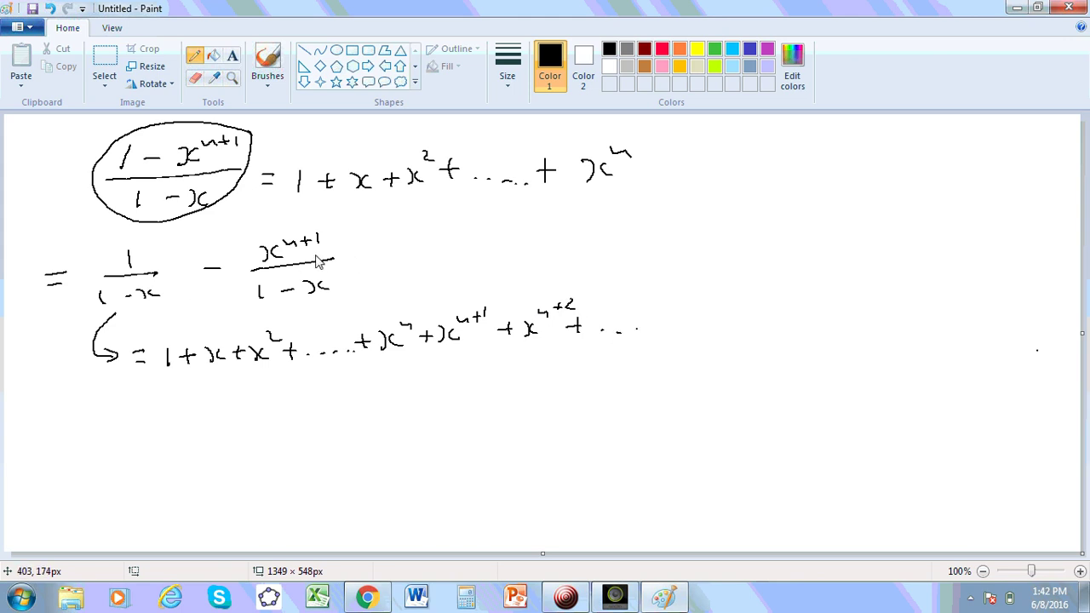
pyautogui.click(750, 52)
# - In indigo, circle x^(n+1)/(1 − x), write −[x^(n+1) + x^(n+2) + …], and brace both tails labelled ∞
pyautogui.moveTo(348, 247)
pyautogui.mouseDown()
pyautogui.moveTo(269, 228)
pyautogui.moveTo(266, 310)
pyautogui.moveTo(353, 241)
pyautogui.moveTo(389, 260)
pyautogui.moveTo(436, 245)
pyautogui.moveTo(451, 276)
pyautogui.moveTo(488, 234)
pyautogui.moveTo(515, 231)
pyautogui.moveTo(553, 256)
pyautogui.moveTo(572, 241)
pyautogui.moveTo(680, 237)
pyautogui.moveTo(660, 267)
pyautogui.mouseUp()
pyautogui.moveTo(401, 334); pyautogui.dragTo(412, 331)
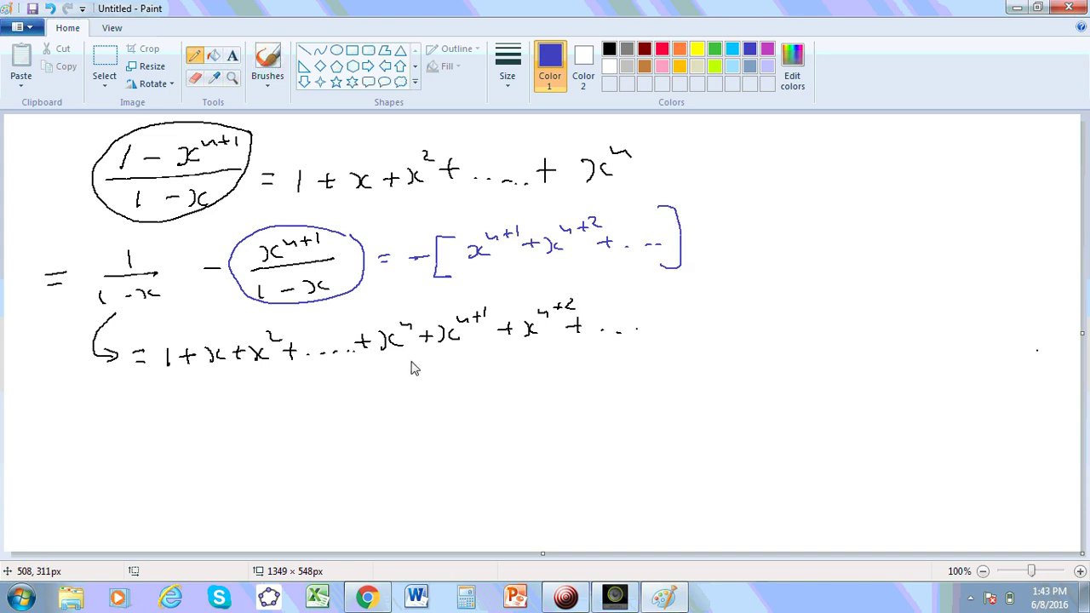
pyautogui.moveTo(432, 344)
pyautogui.mouseDown()
pyautogui.moveTo(482, 360)
pyautogui.moveTo(696, 344)
pyautogui.mouseUp()
pyautogui.moveTo(549, 375)
pyautogui.mouseDown()
pyautogui.moveTo(522, 373)
pyautogui.moveTo(550, 382)
pyautogui.moveTo(541, 368)
pyautogui.mouseUp()
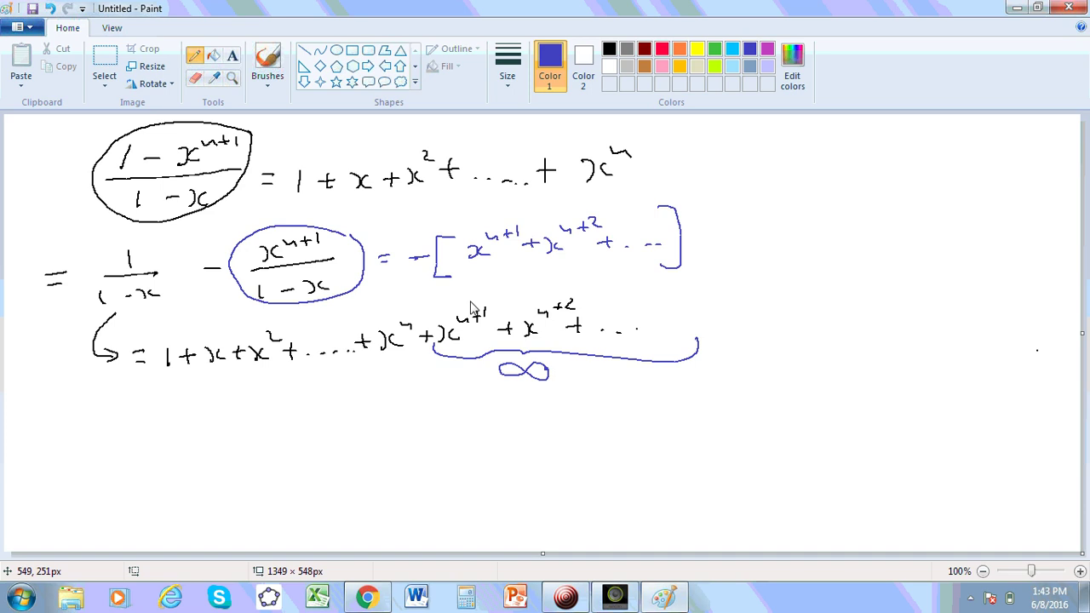
pyautogui.moveTo(462, 265); pyautogui.dragTo(662, 281)
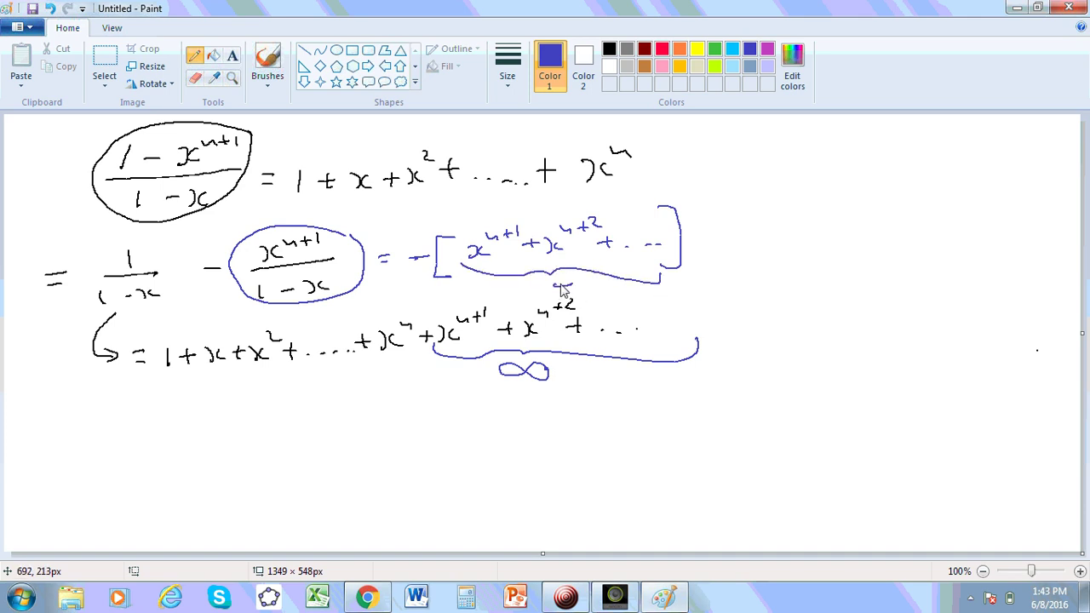
pyautogui.moveTo(562, 290)
pyautogui.mouseDown()
pyautogui.moveTo(579, 286)
pyautogui.moveTo(550, 289)
pyautogui.moveTo(590, 276)
pyautogui.mouseUp()
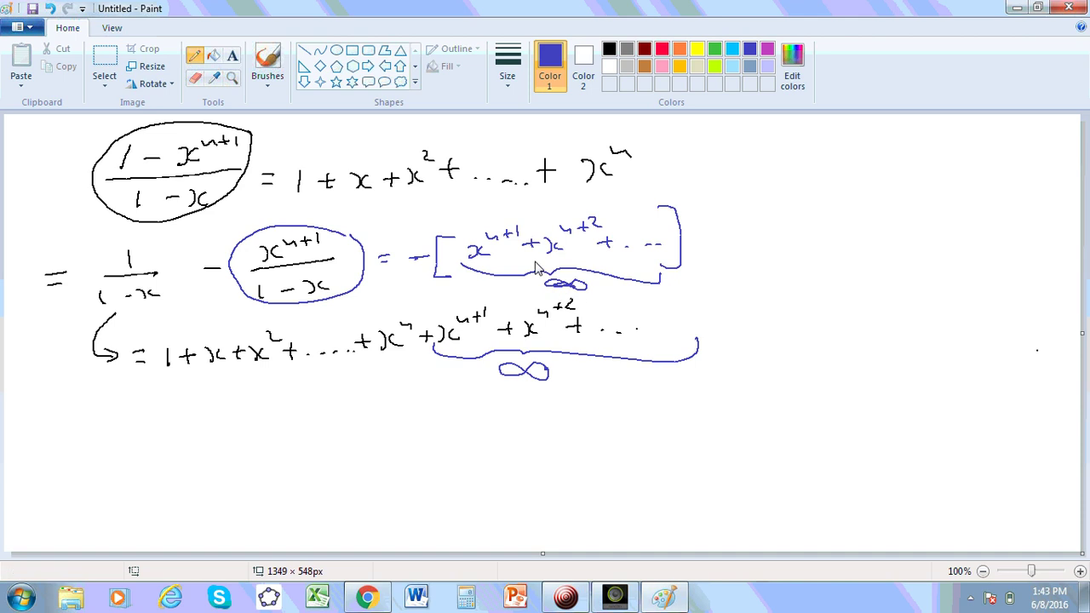
# - In red, ring both infinite tails and draw ∅ at the right
pyautogui.click(662, 49)
pyautogui.moveTo(700, 141)
pyautogui.mouseDown()
pyautogui.moveTo(657, 146)
pyautogui.moveTo(678, 145)
pyautogui.mouseUp()
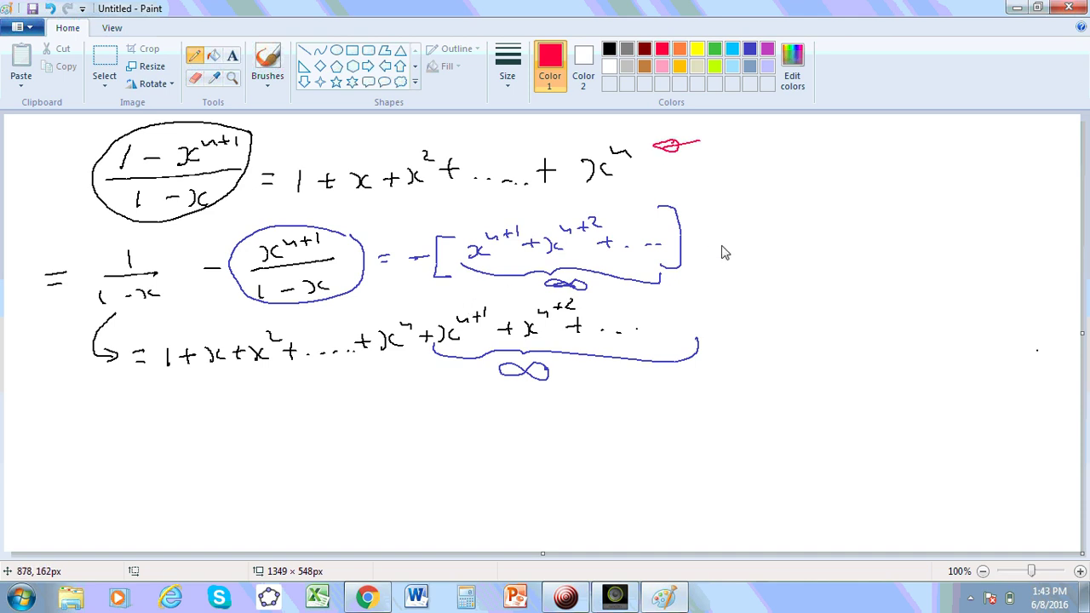
pyautogui.moveTo(720, 218)
pyautogui.mouseDown()
pyautogui.moveTo(638, 195)
pyautogui.moveTo(506, 205)
pyautogui.moveTo(393, 264)
pyautogui.moveTo(475, 291)
pyautogui.moveTo(634, 290)
pyautogui.moveTo(719, 218)
pyautogui.mouseUp()
pyautogui.moveTo(753, 334)
pyautogui.mouseDown()
pyautogui.moveTo(677, 390)
pyautogui.moveTo(407, 343)
pyautogui.moveTo(481, 298)
pyautogui.moveTo(606, 296)
pyautogui.moveTo(728, 337)
pyautogui.moveTo(734, 362)
pyautogui.mouseUp()
pyautogui.moveTo(819, 258)
pyautogui.mouseDown()
pyautogui.moveTo(835, 280)
pyautogui.moveTo(822, 253)
pyautogui.mouseUp()
pyautogui.moveTo(830, 250); pyautogui.dragTo(792, 306)
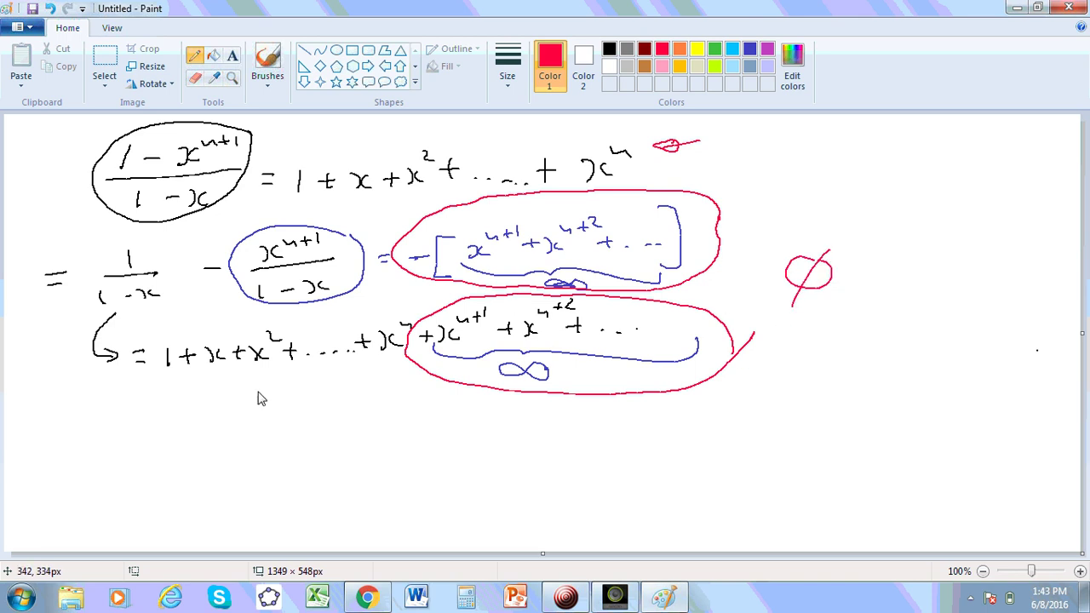
# - Write ∞ − ∞ = ∅ in red below the series lines
pyautogui.moveTo(249, 408)
pyautogui.mouseDown()
pyautogui.moveTo(212, 414)
pyautogui.moveTo(246, 410)
pyautogui.mouseUp()
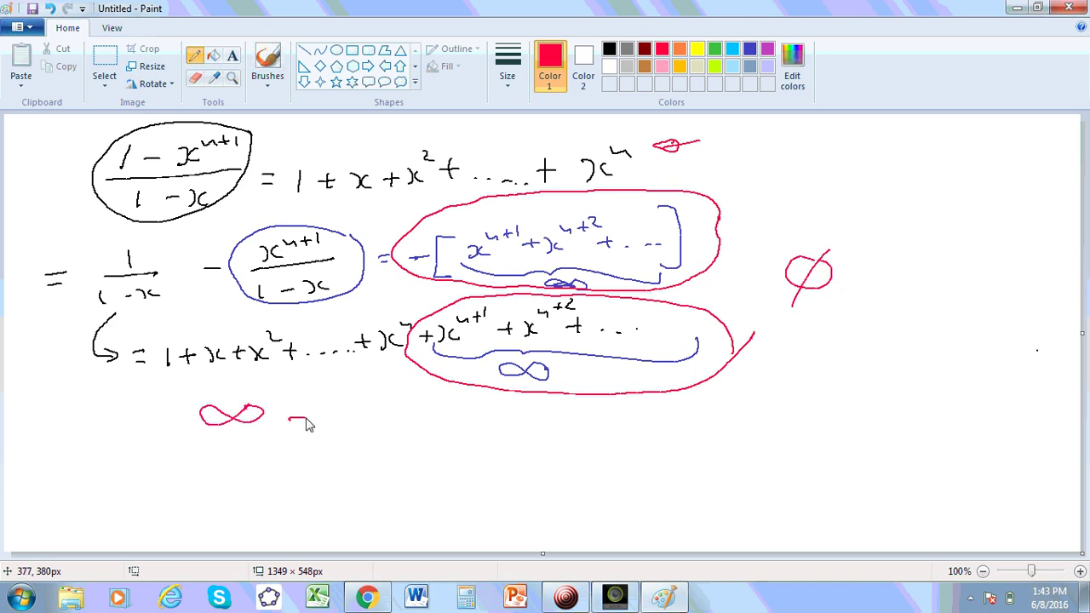
pyautogui.moveTo(354, 414)
pyautogui.mouseDown()
pyautogui.moveTo(368, 430)
pyautogui.moveTo(365, 415)
pyautogui.moveTo(400, 410)
pyautogui.mouseUp()
pyautogui.moveTo(383, 421)
pyautogui.mouseDown()
pyautogui.moveTo(448, 430)
pyautogui.moveTo(444, 404)
pyautogui.mouseUp()
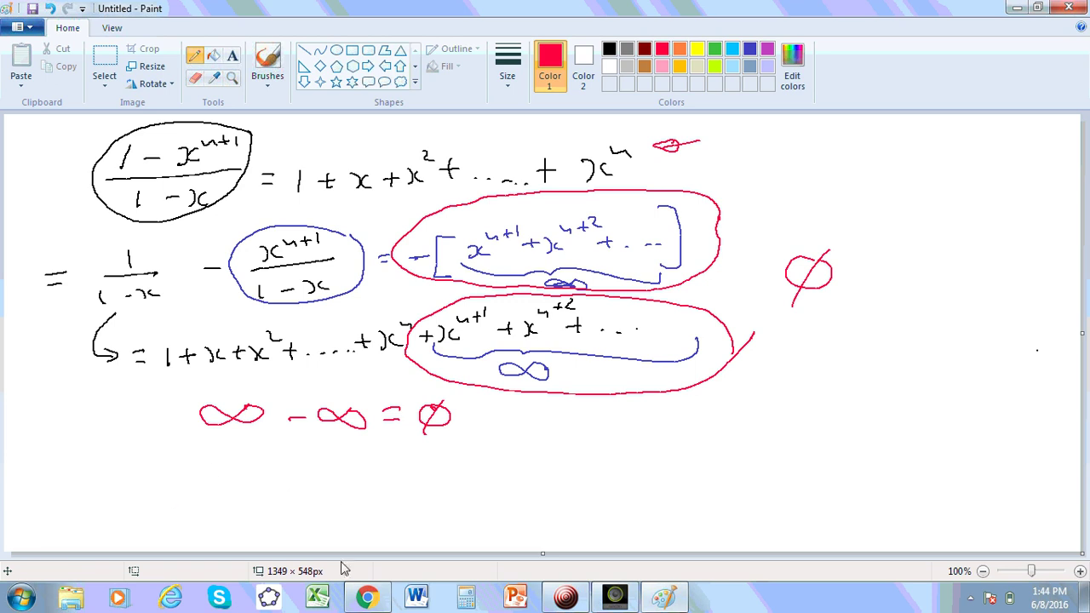
pyautogui.click(366, 600)
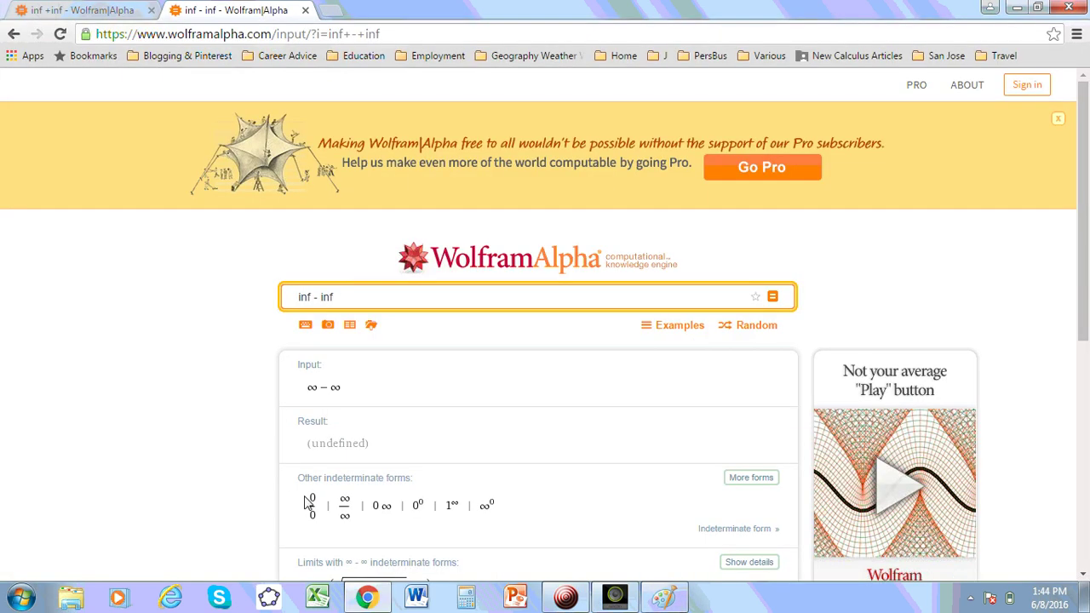
pyautogui.click(98, 11)
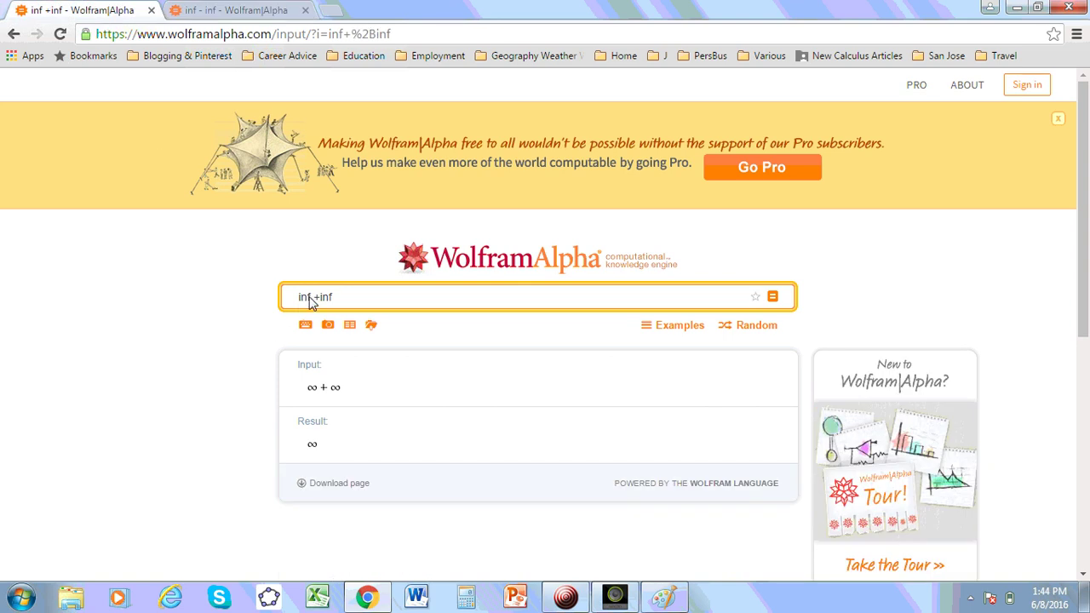
pyautogui.moveTo(315, 450)
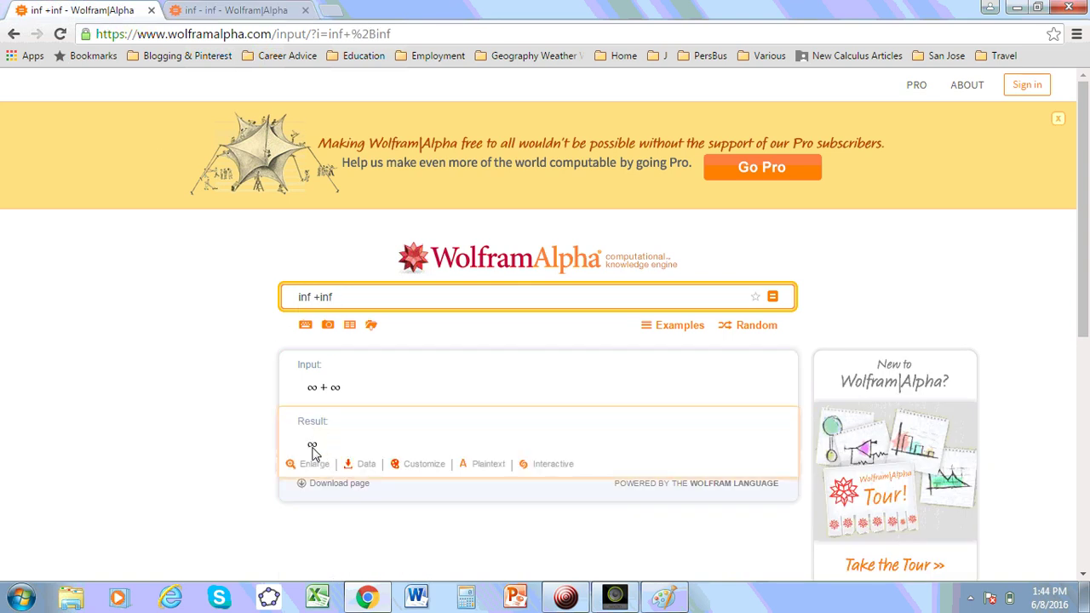
pyautogui.click(253, 17)
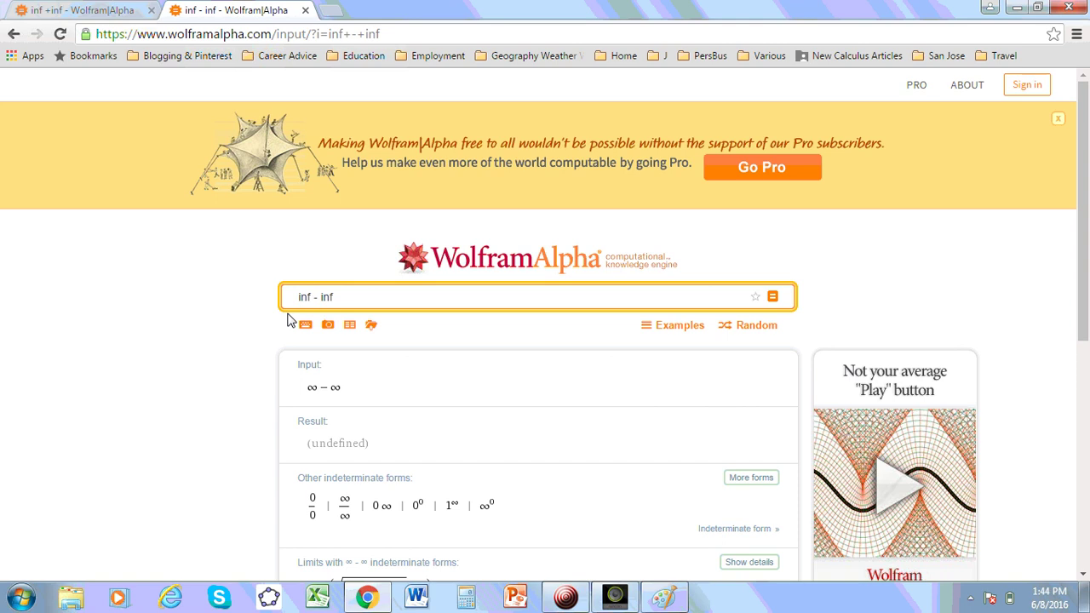
# - Back in Paint, draw red arcs around the first identity and a red box around ∞ − ∞ = ∅
pyautogui.moveTo(285, 475)
pyautogui.click(663, 597)
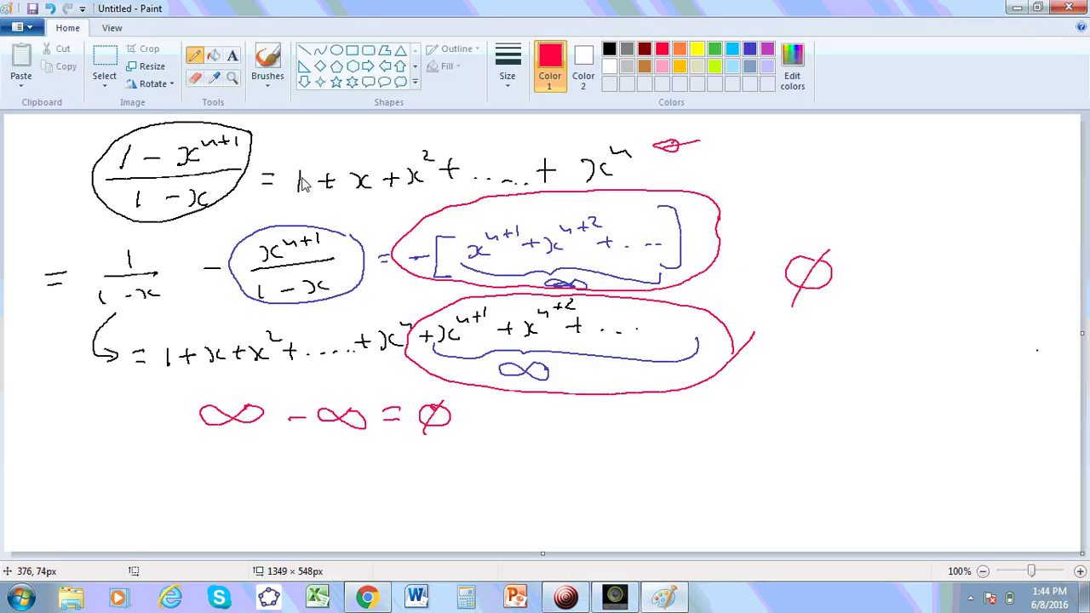
pyautogui.moveTo(82, 223)
pyautogui.mouseDown()
pyautogui.moveTo(264, 149)
pyautogui.moveTo(85, 163)
pyautogui.moveTo(110, 205)
pyautogui.mouseUp()
pyautogui.moveTo(292, 166)
pyautogui.mouseDown()
pyautogui.moveTo(367, 135)
pyautogui.moveTo(634, 151)
pyautogui.mouseUp()
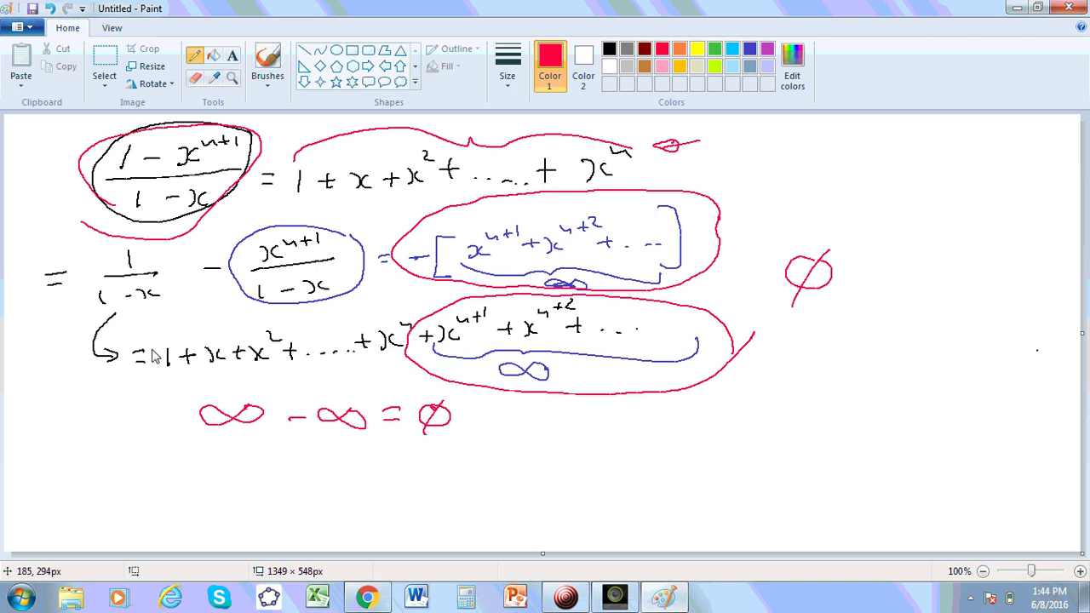
pyautogui.moveTo(187, 394)
pyautogui.mouseDown()
pyautogui.moveTo(392, 452)
pyautogui.moveTo(484, 443)
pyautogui.moveTo(367, 392)
pyautogui.moveTo(230, 403)
pyautogui.moveTo(188, 432)
pyautogui.mouseUp()
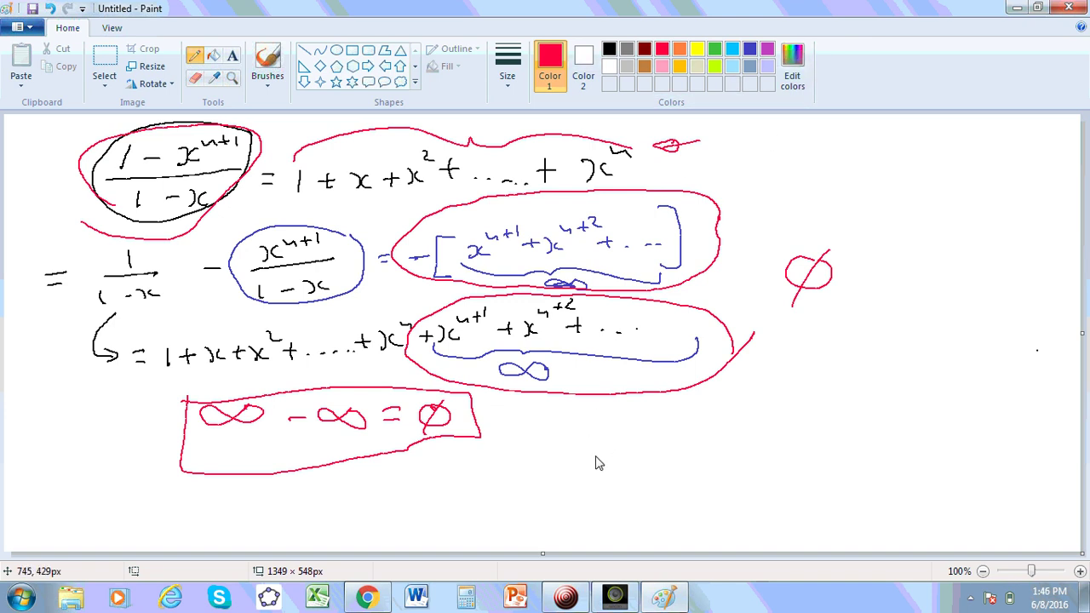
# - Handwrite 'New Calculus' in red at lower right, circled beside the boxed conclusion
pyautogui.moveTo(594, 446)
pyautogui.mouseDown()
pyautogui.moveTo(638, 452)
pyautogui.moveTo(774, 431)
pyautogui.moveTo(662, 482)
pyautogui.moveTo(583, 426)
pyautogui.moveTo(721, 404)
pyautogui.moveTo(809, 423)
pyautogui.moveTo(805, 450)
pyautogui.moveTo(773, 429)
pyautogui.moveTo(785, 423)
pyautogui.mouseUp()
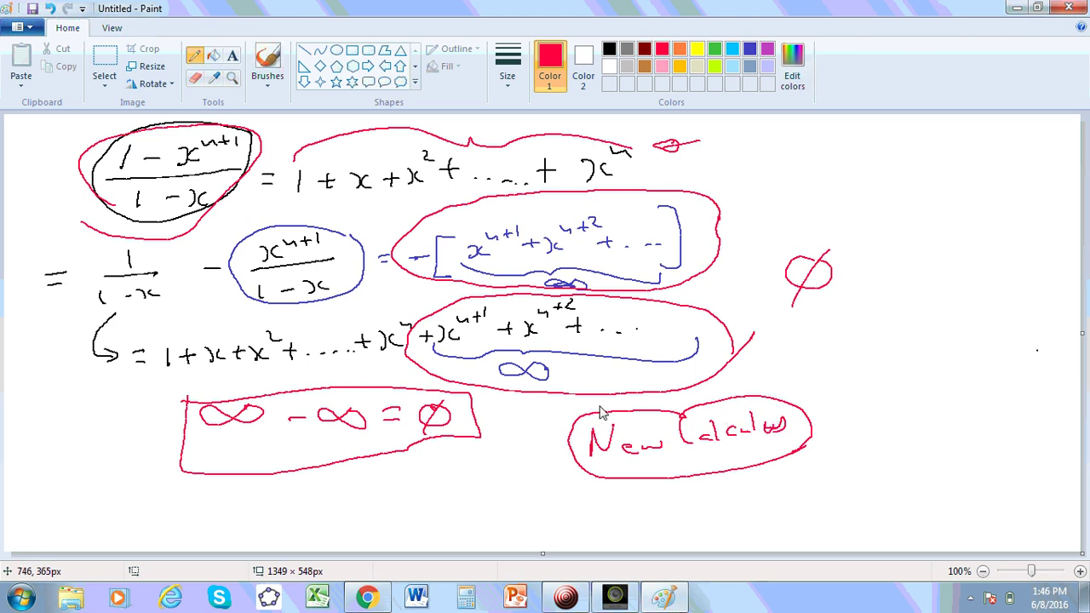
pyautogui.click(565, 596)
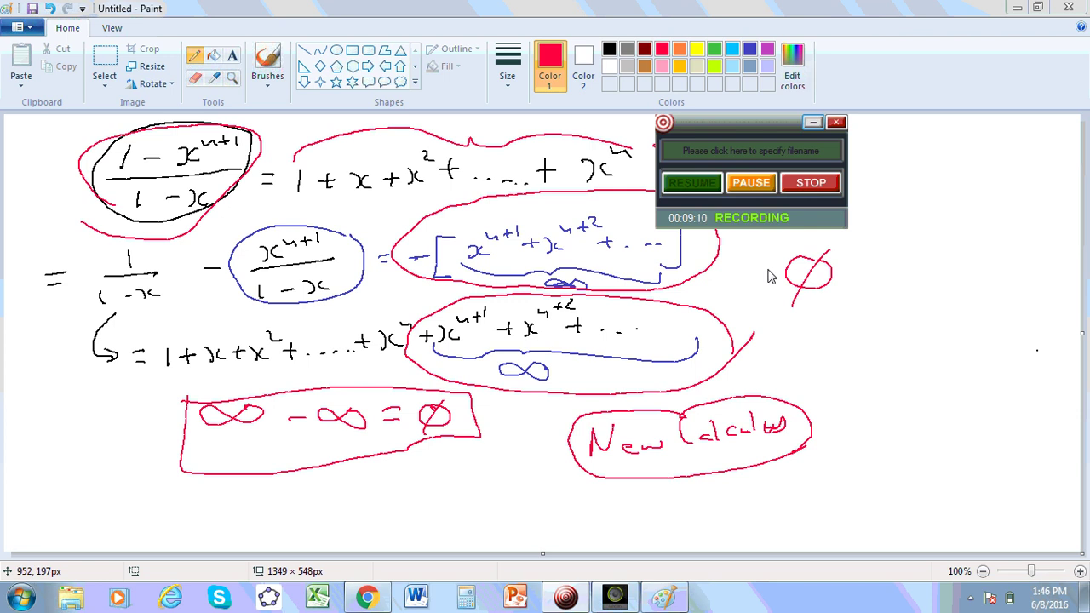